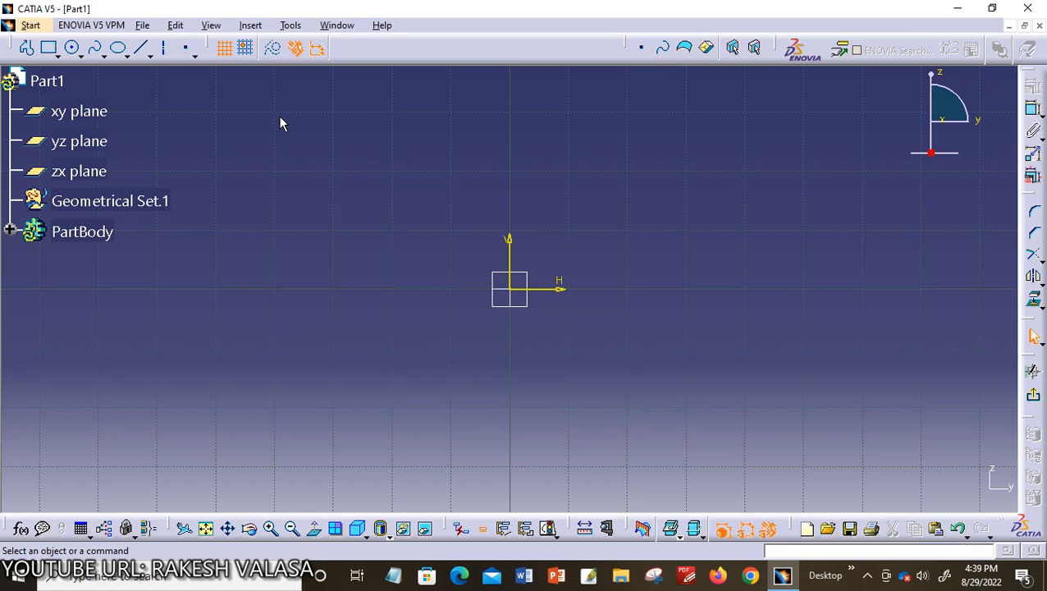
Draw a slanted line about 19 mm long from about H -11.4 mm, V 4.3 mm to about H 4.9 mm, V 13.9 mm
click(261, 27)
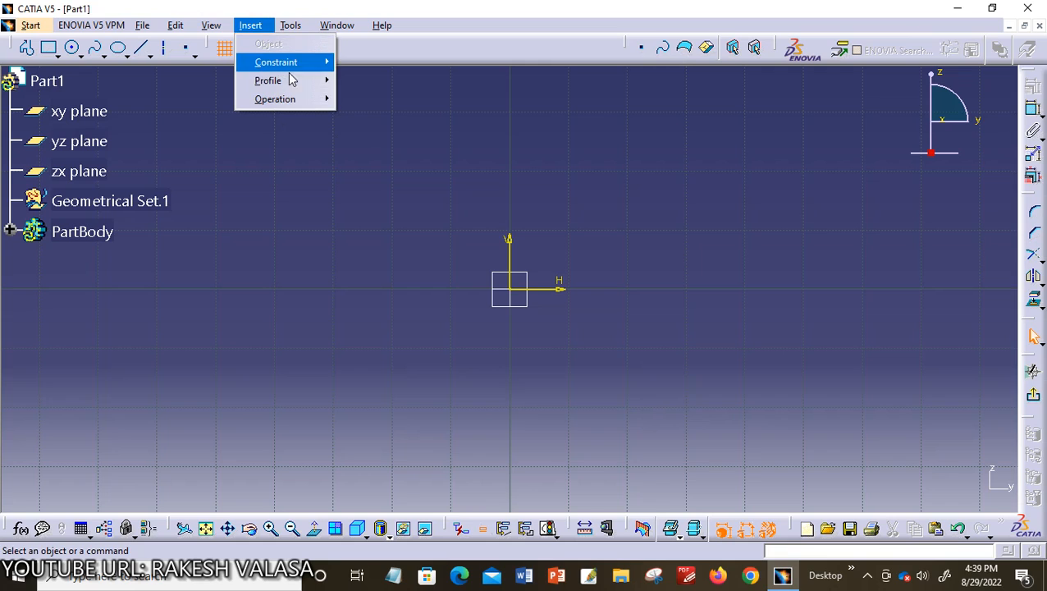
mouse_move(287, 79)
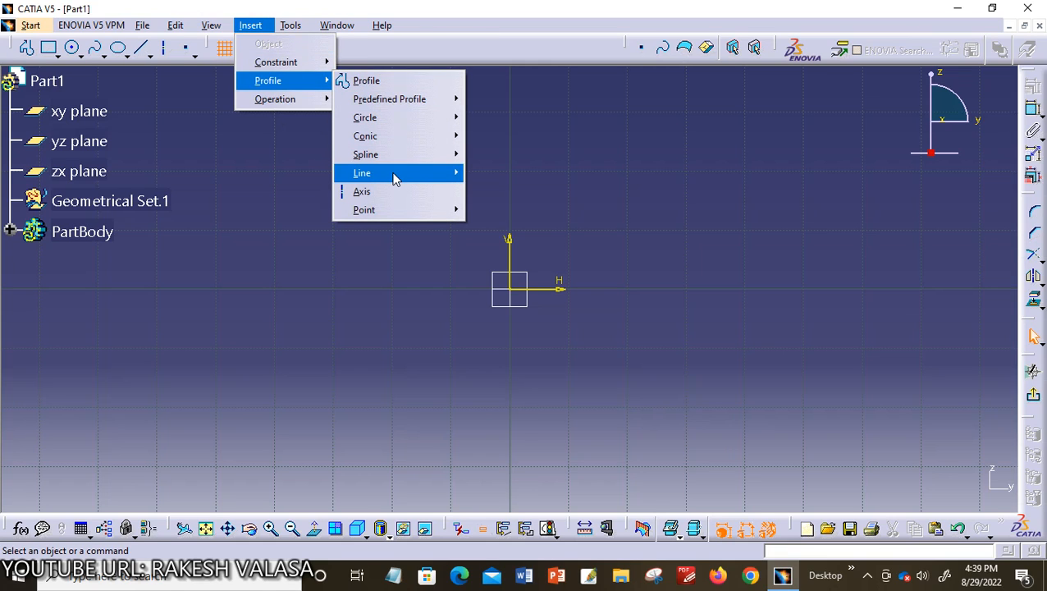
mouse_move(394, 175)
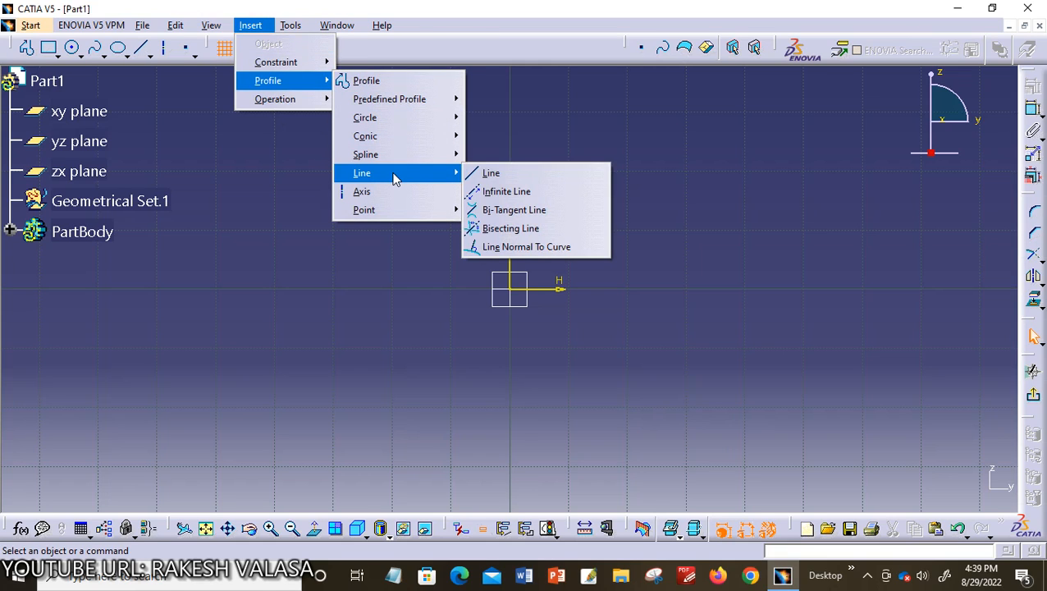
click(492, 174)
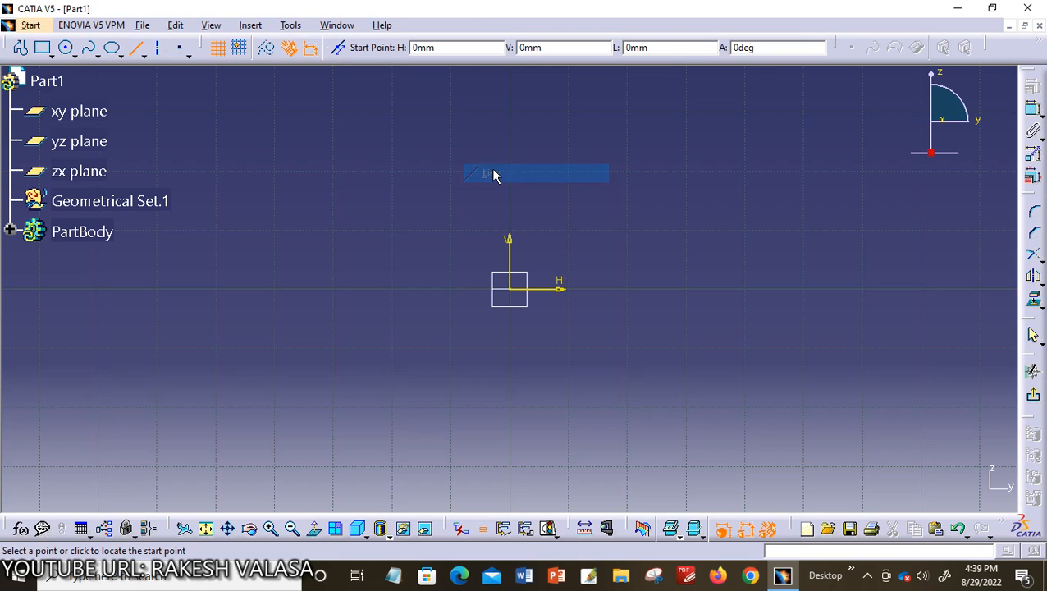
click(376, 238)
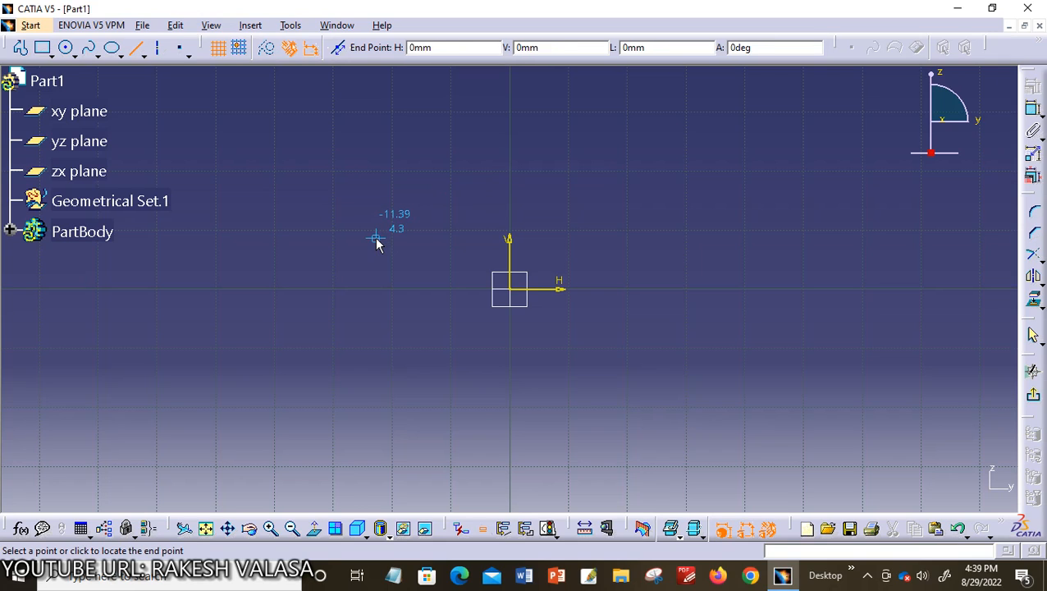
click(570, 124)
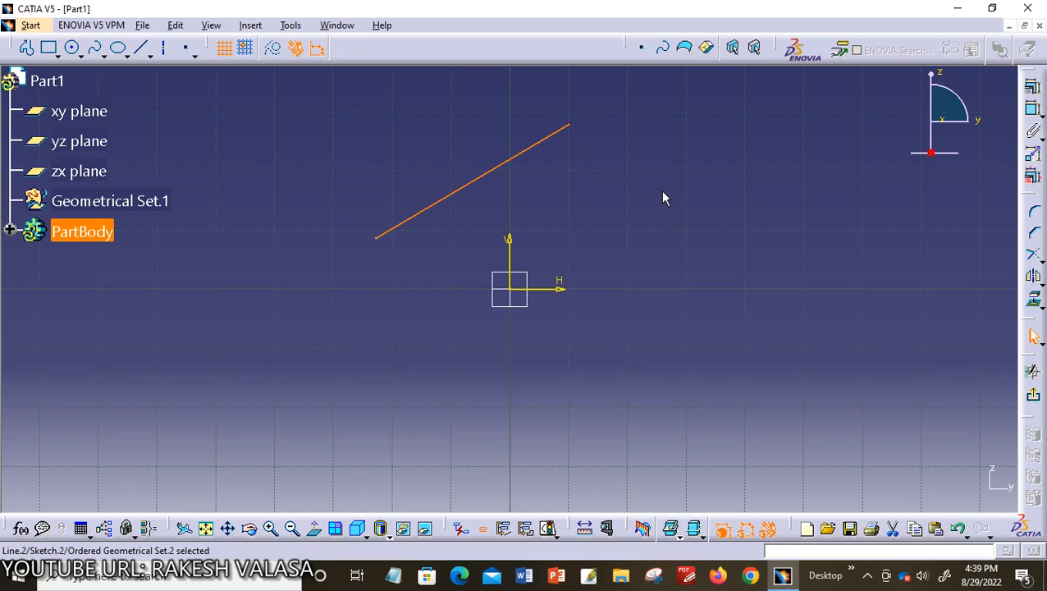
click(644, 228)
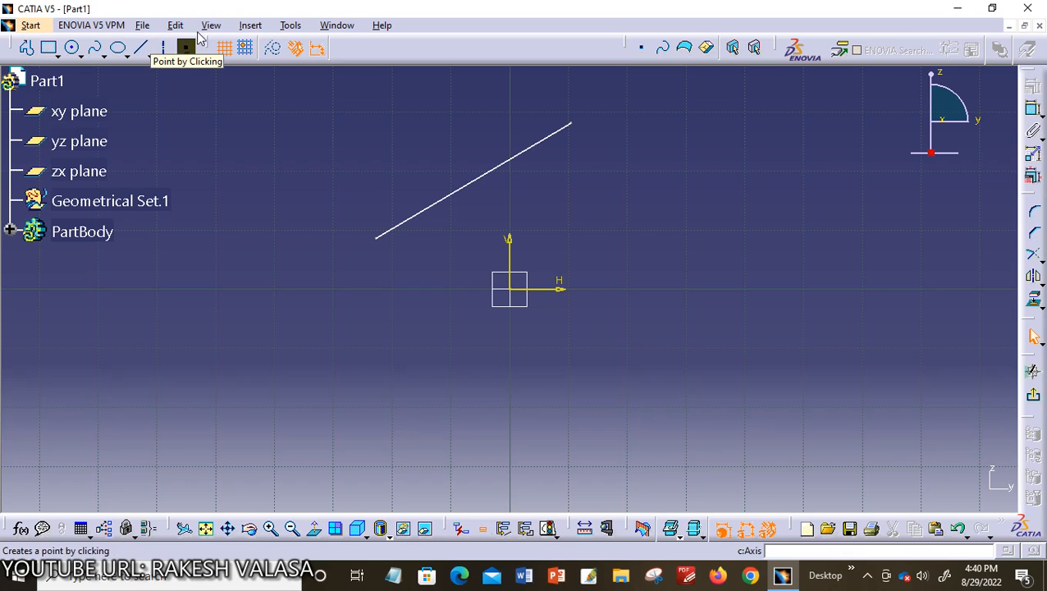
Draw a second slanted line about 14.6 mm long, from about H 5.2 mm, V 2.2 mm to about H 18.2 mm, V 8.9 mm
click(250, 25)
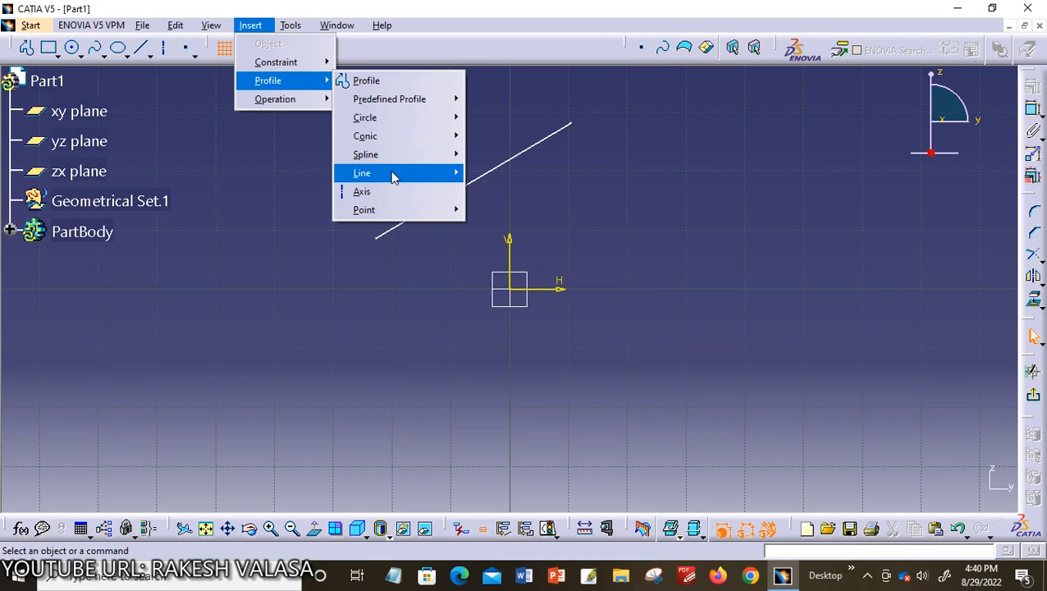
mouse_move(392, 173)
click(490, 174)
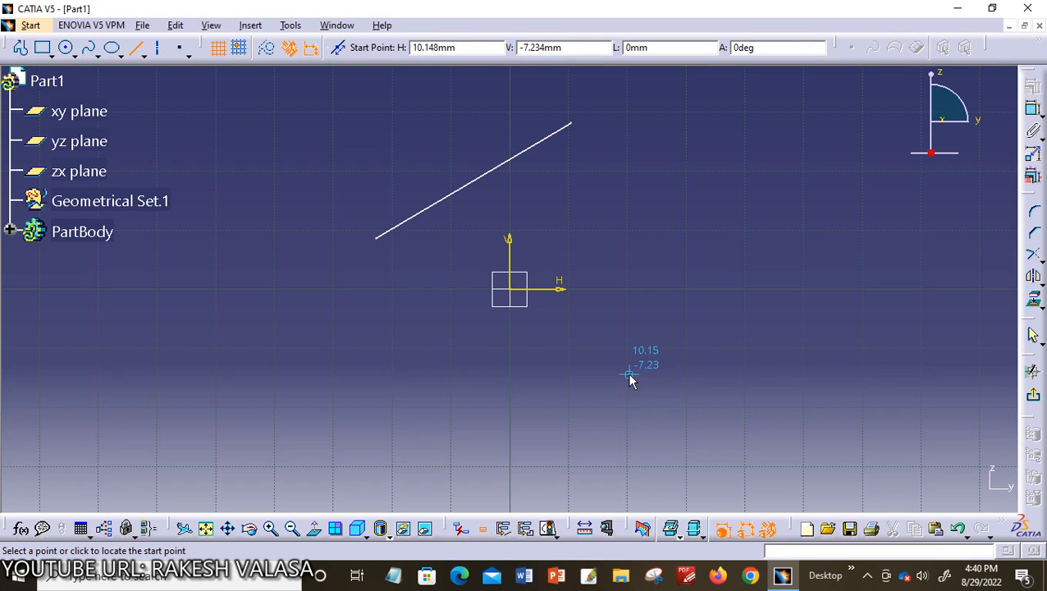
click(570, 264)
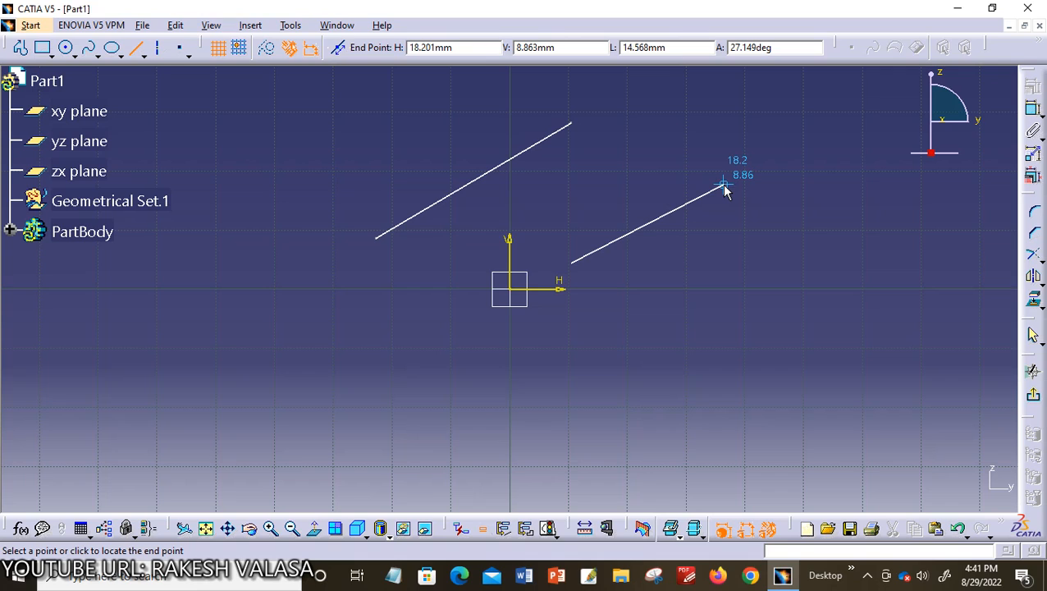
click(723, 187)
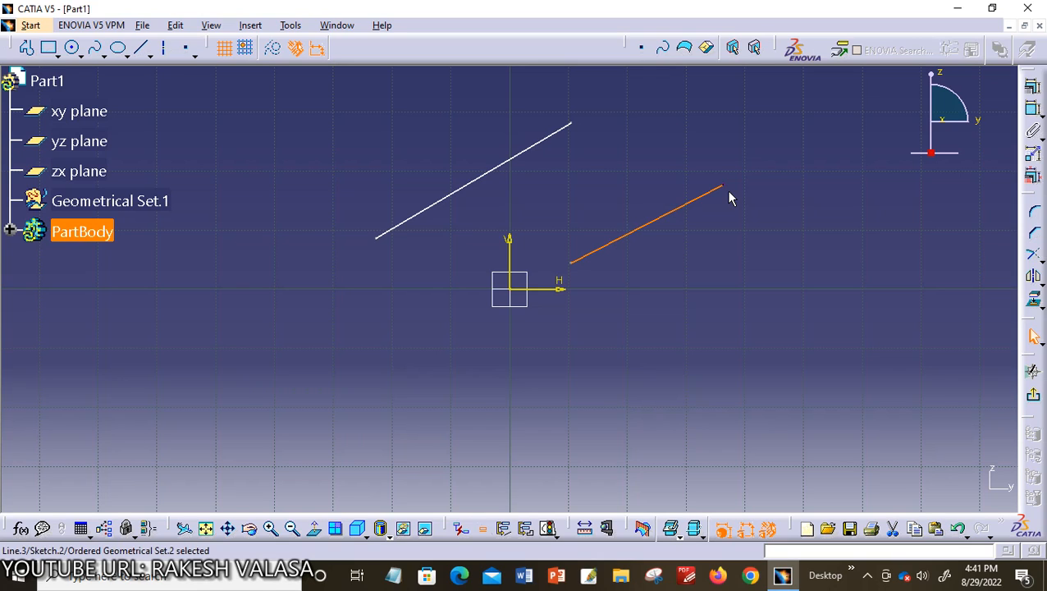
click(793, 303)
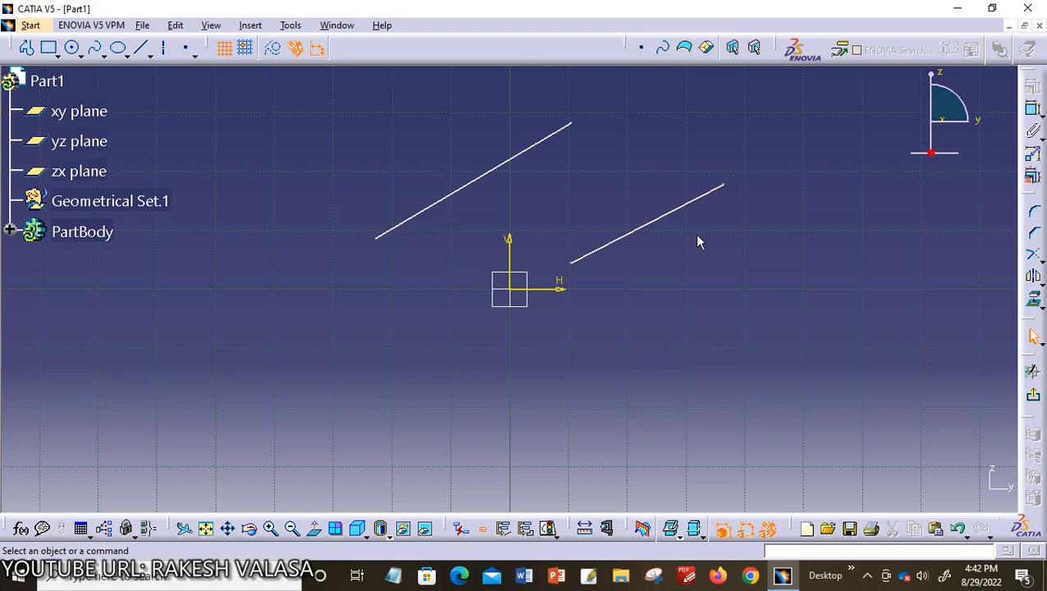
Delete both slanted lines from the sketch
click(660, 213)
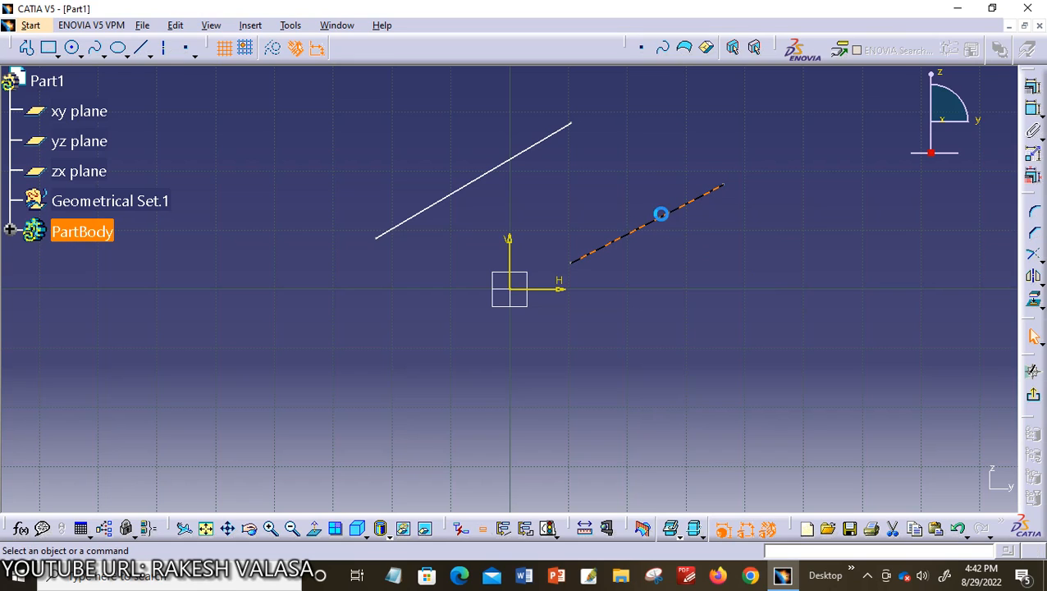
key(Delete)
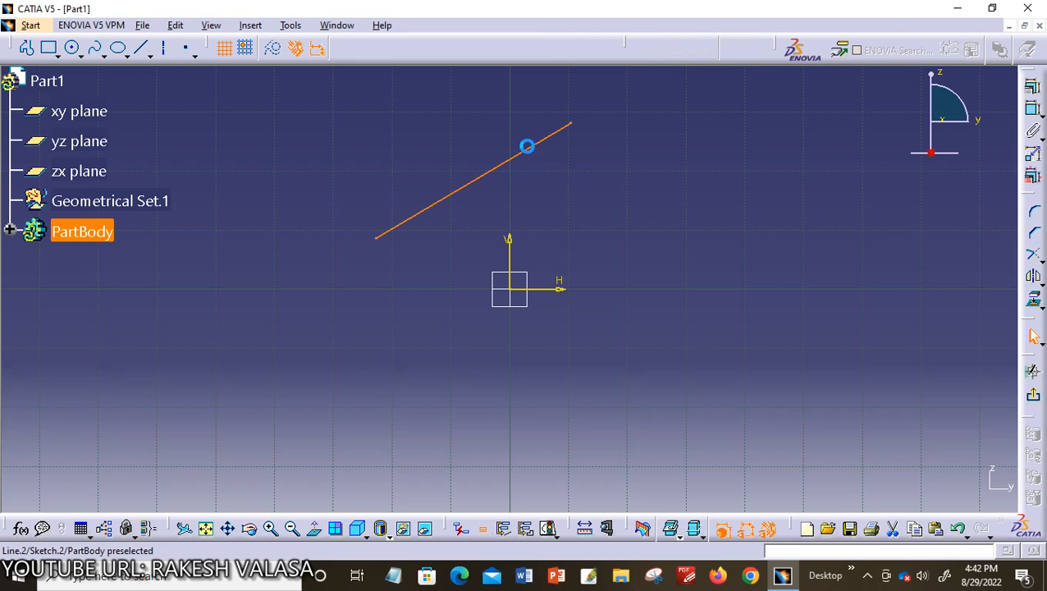
click(537, 151)
key(Delete)
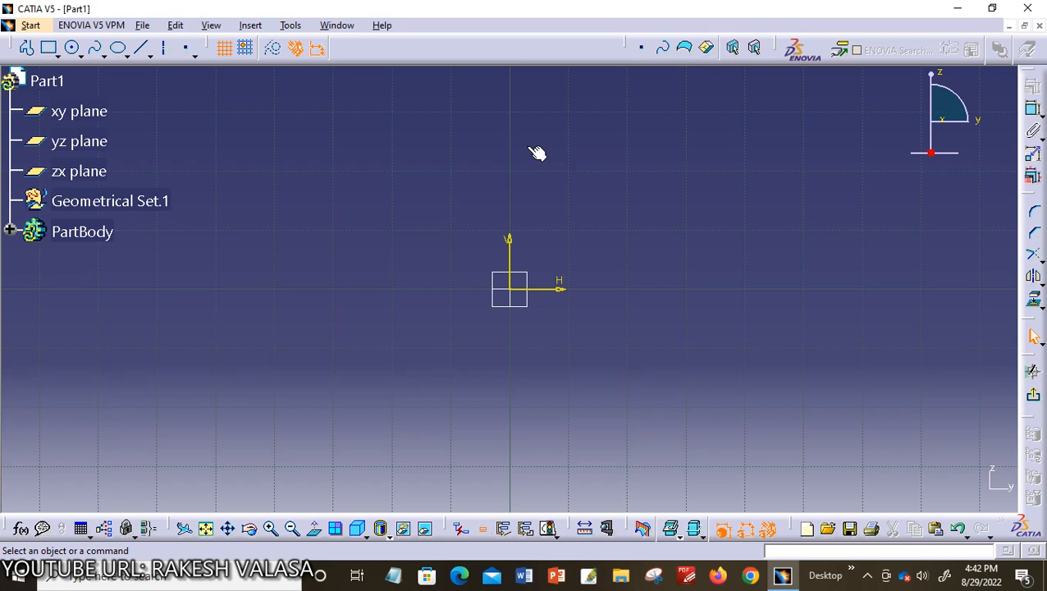
Start a new line with its start point at H 10 mm, V 10 mm
click(141, 49)
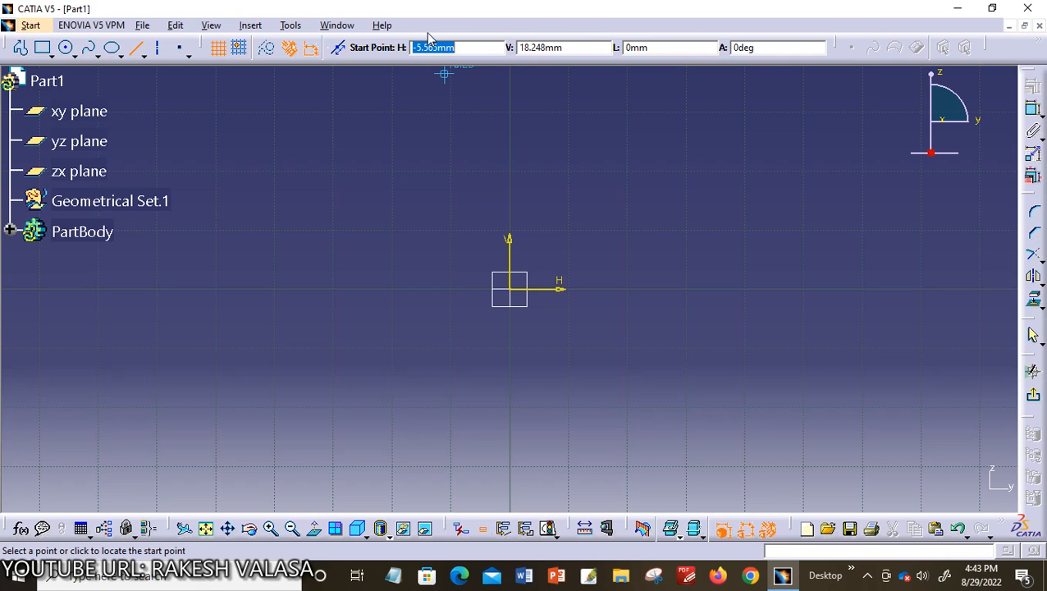
text(10)
key(Tab)
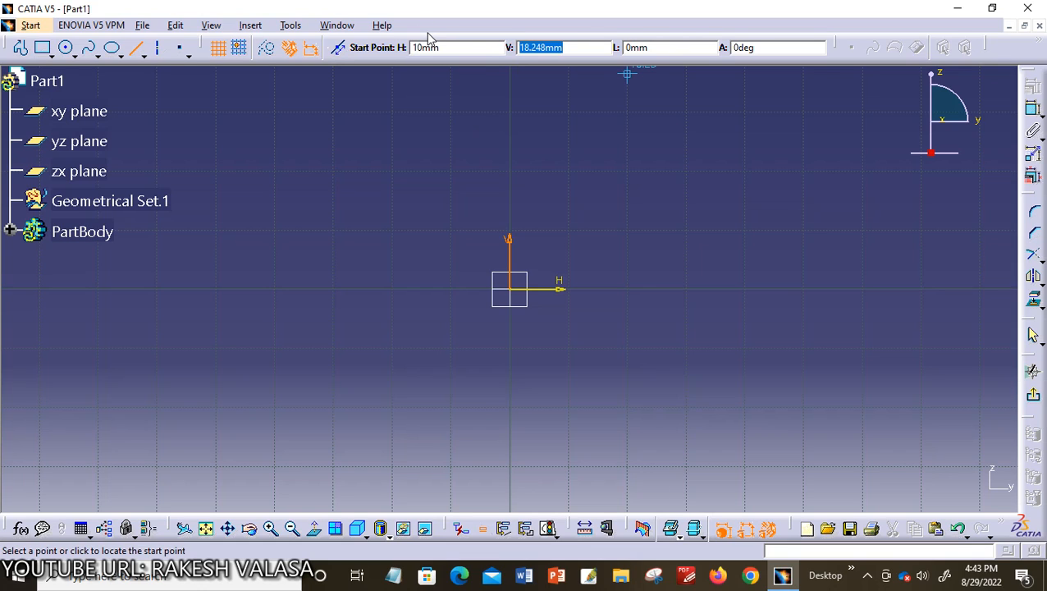
text(10)
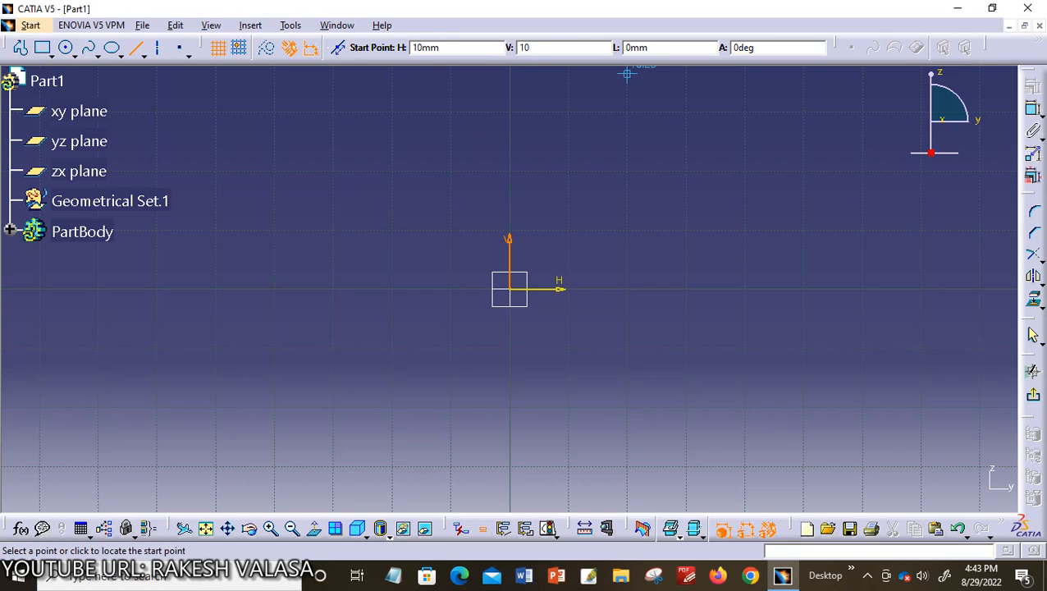
key(Return)
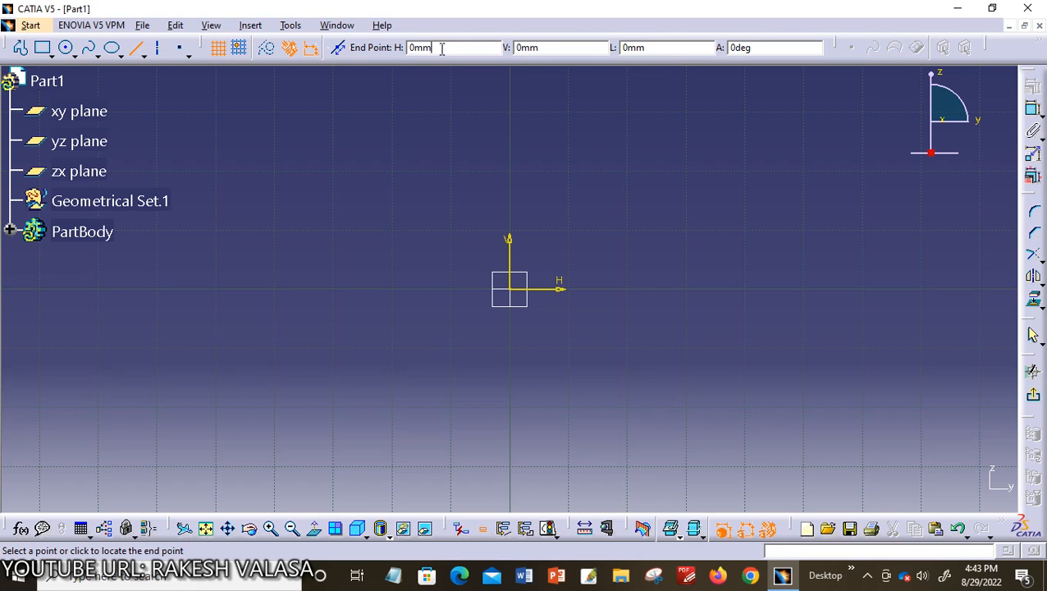
Finish the line with its end point at H 100 mm, V 50 mm and fit the whole sketch in view
click(408, 48)
text(100)
key(Tab)
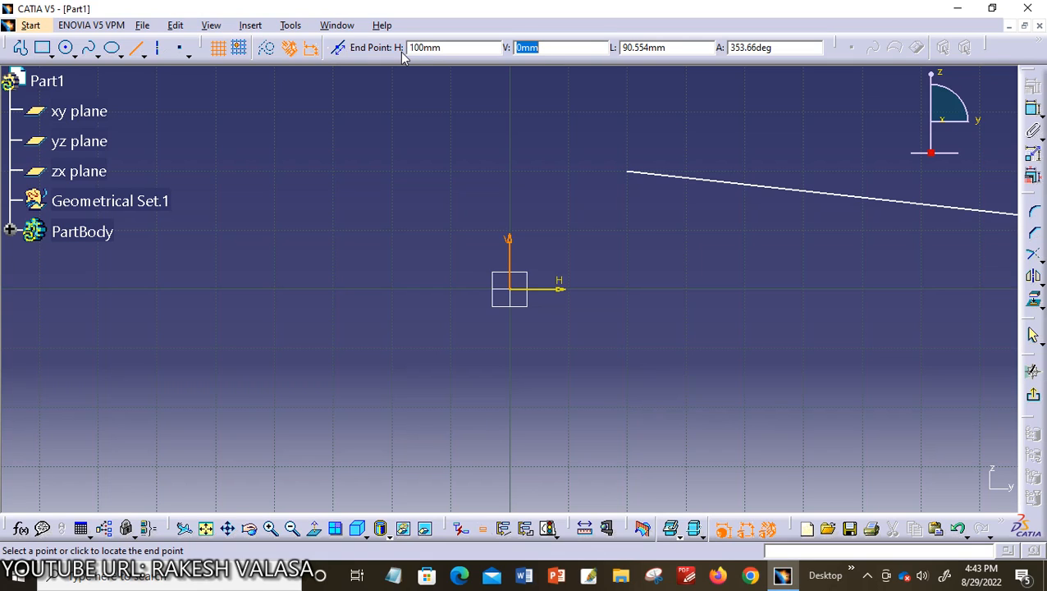
text(50)
key(Return)
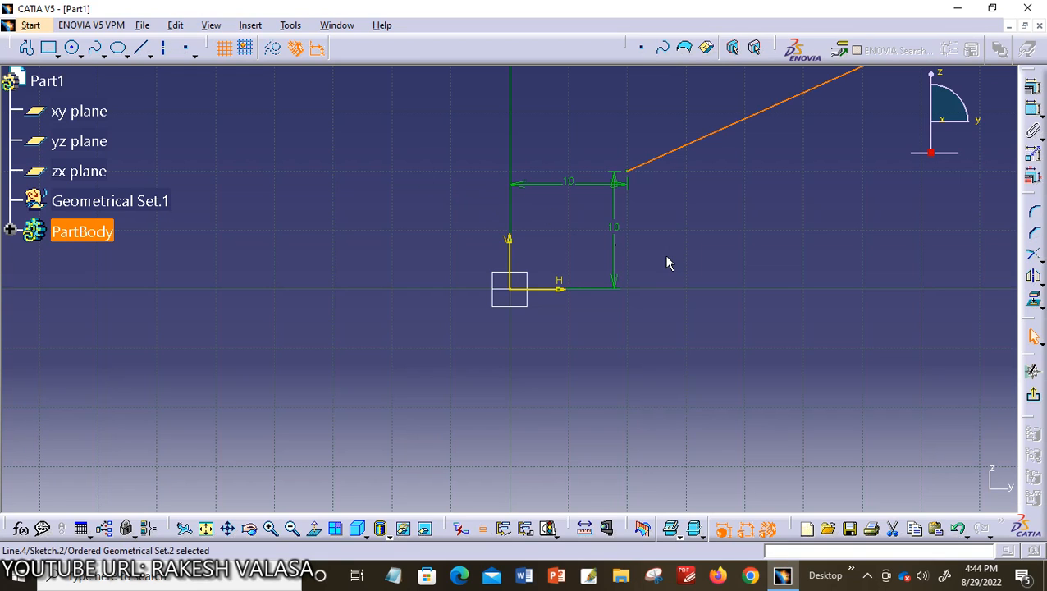
click(704, 282)
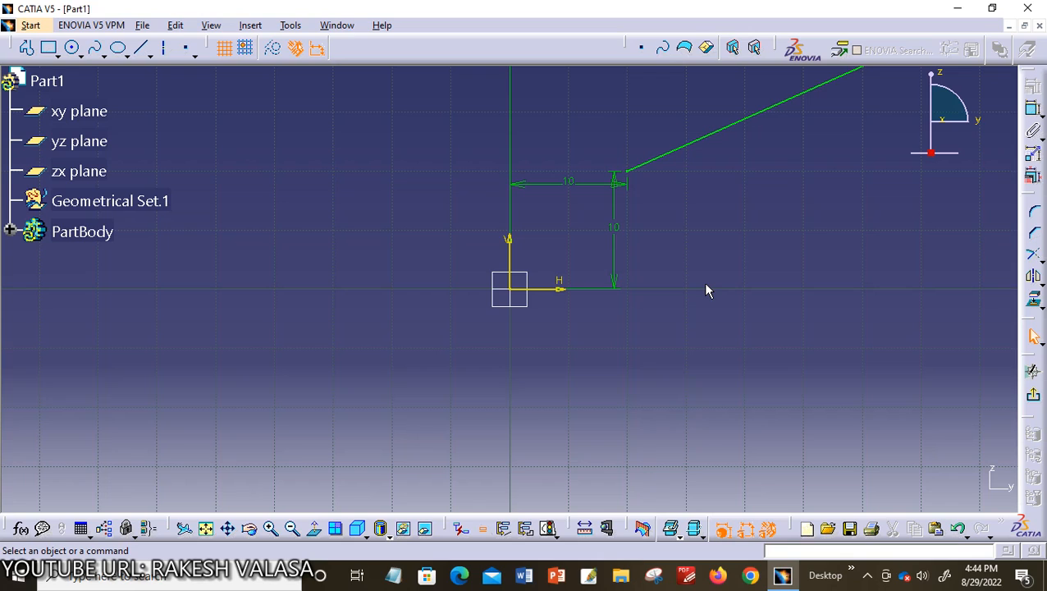
click(207, 531)
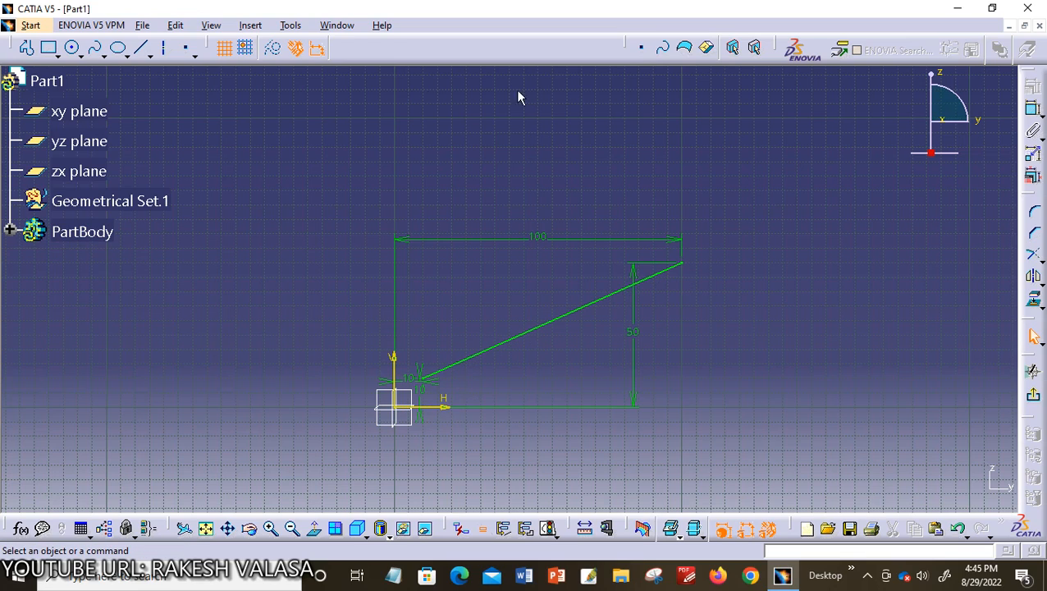
Draw a short line above the dimensioned line, starting at about H 109 mm, V 93 mm and sloping down to the right
click(139, 48)
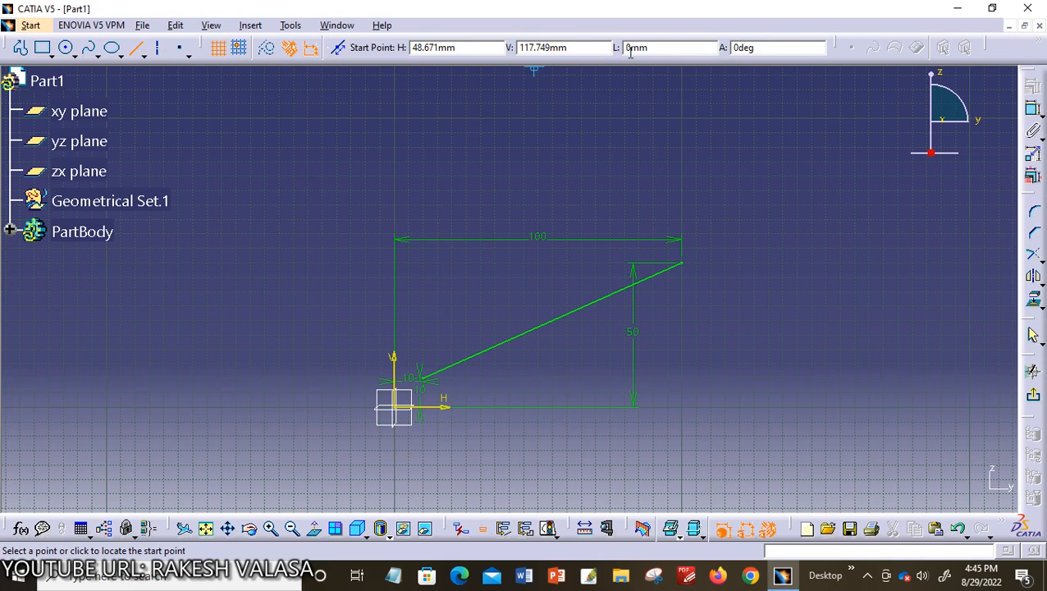
click(710, 139)
click(777, 186)
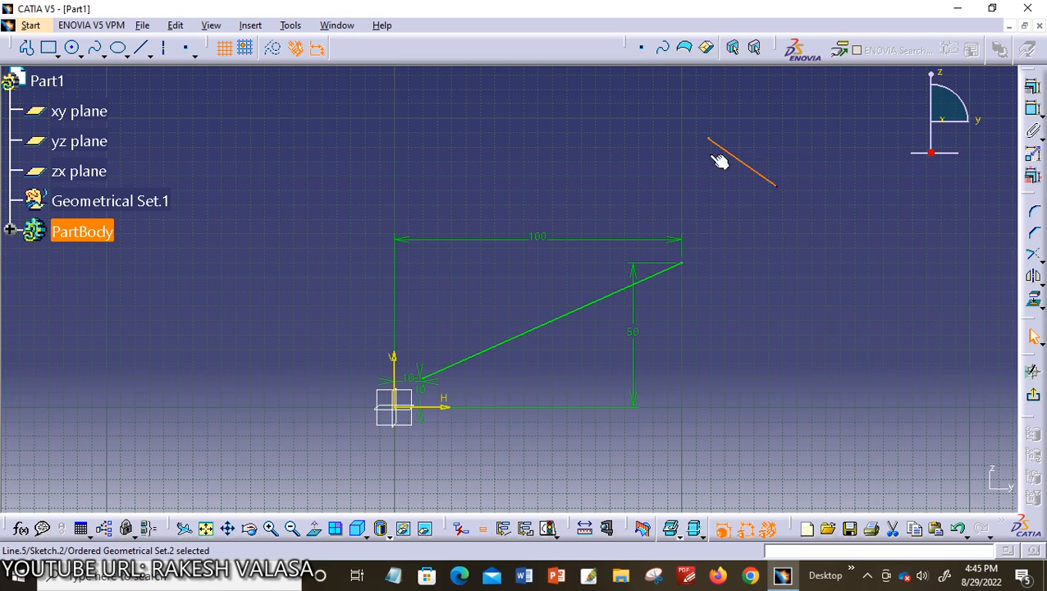
click(150, 54)
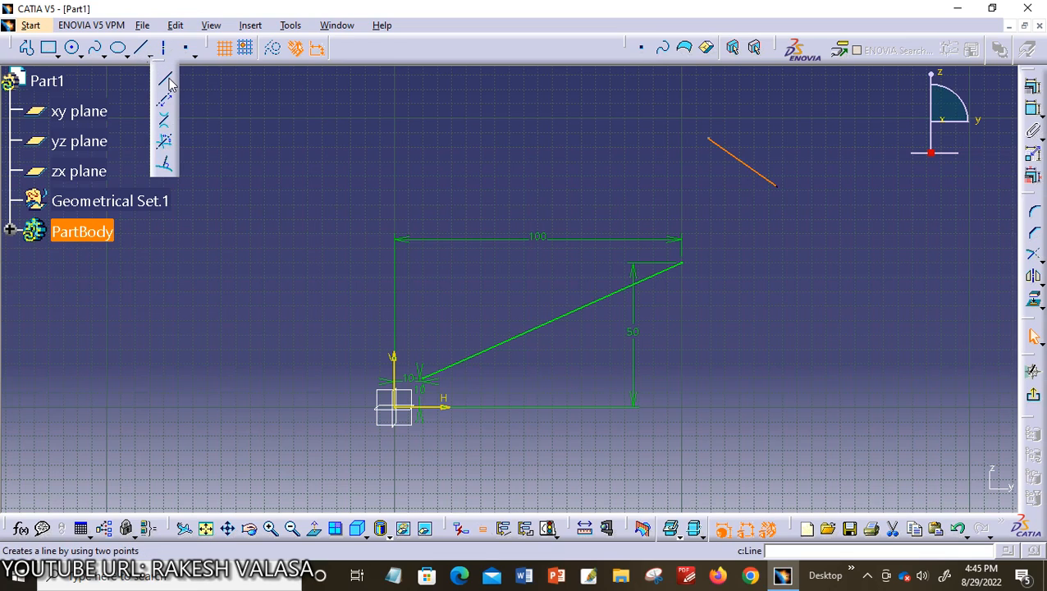
click(251, 26)
mouse_move(311, 80)
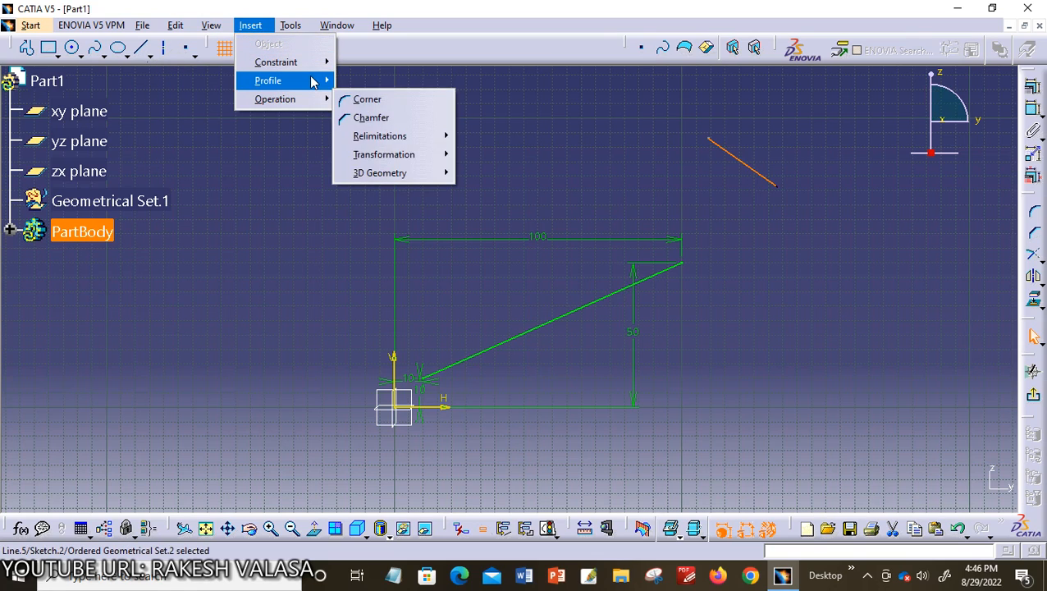
mouse_move(413, 179)
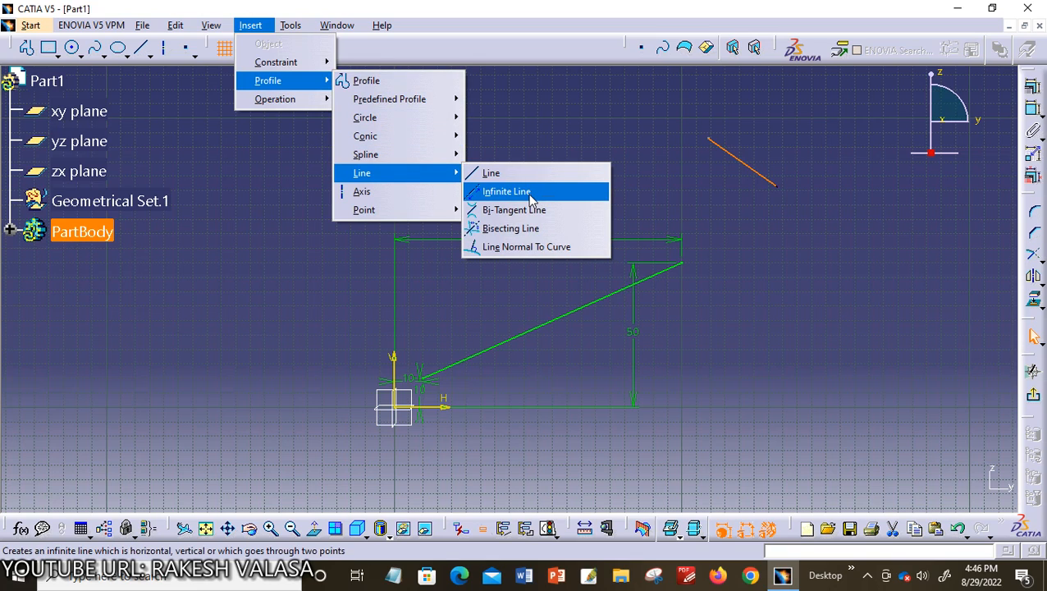
click(551, 247)
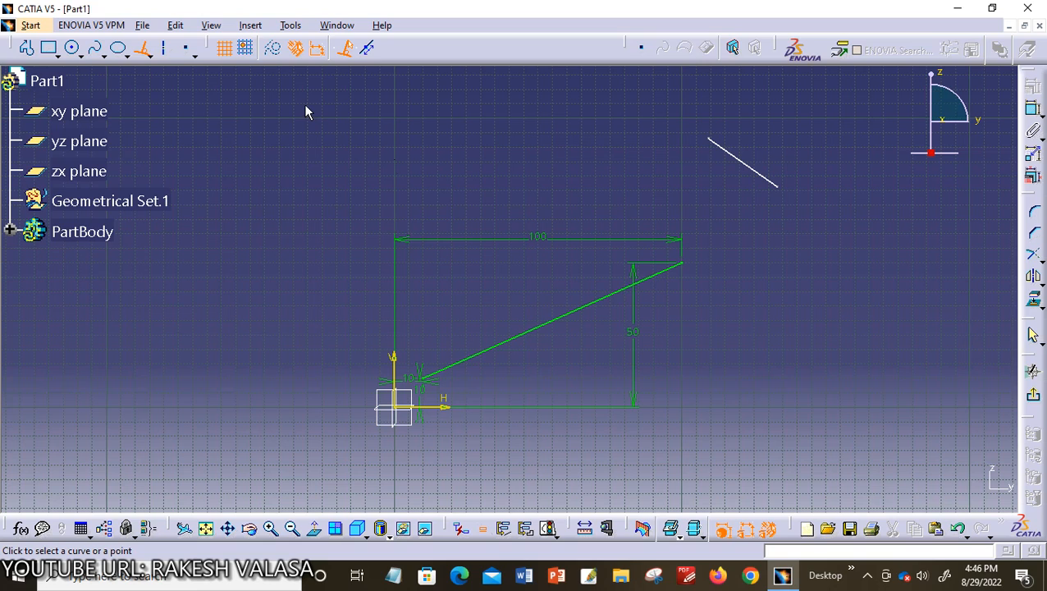
Create a horizontal infinite line through the lower endpoint of the short line, at about V 76 mm
click(252, 26)
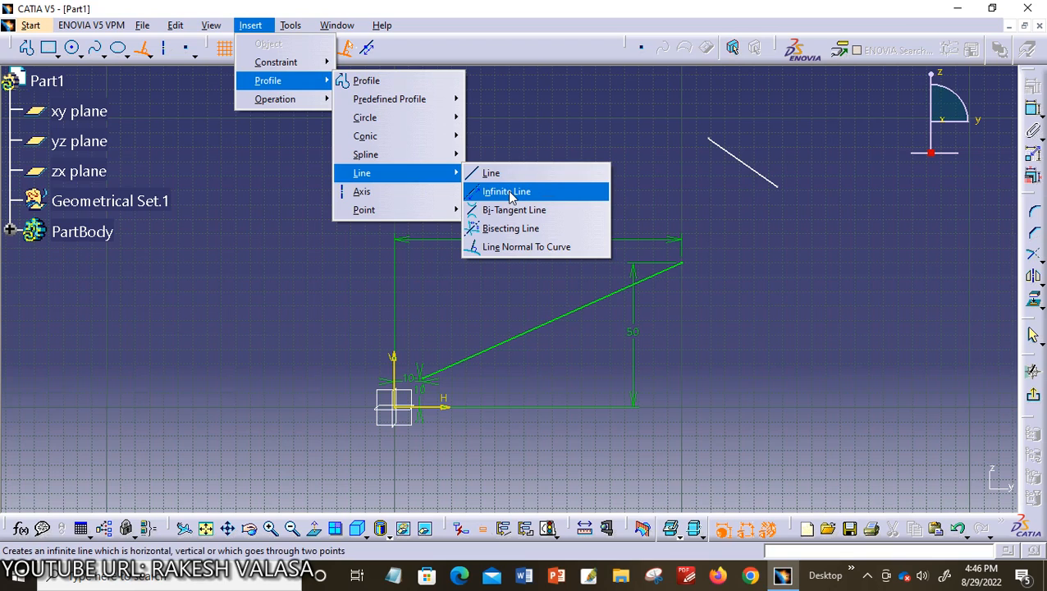
click(508, 192)
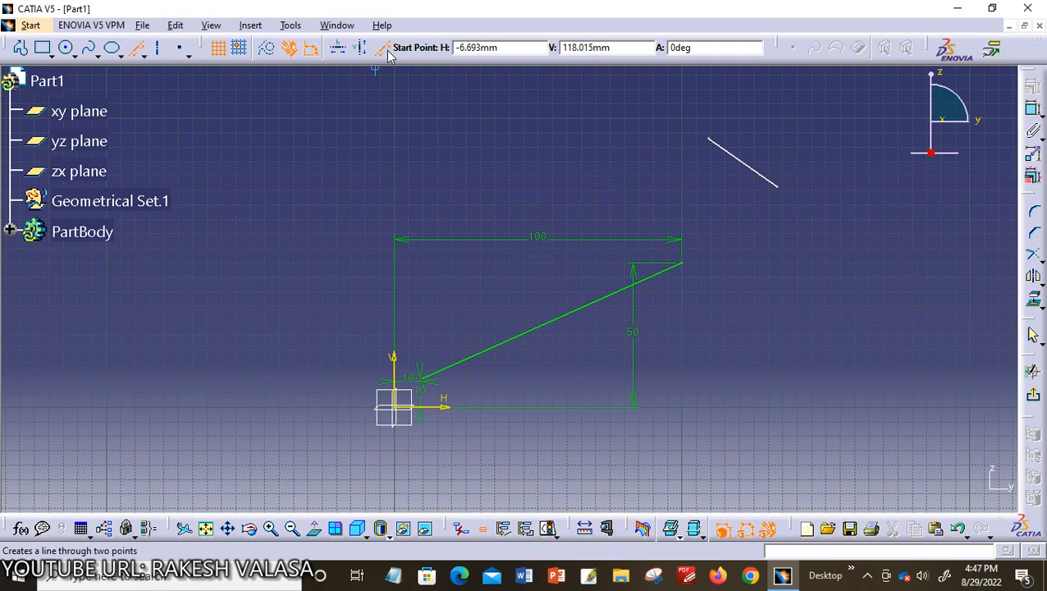
click(337, 51)
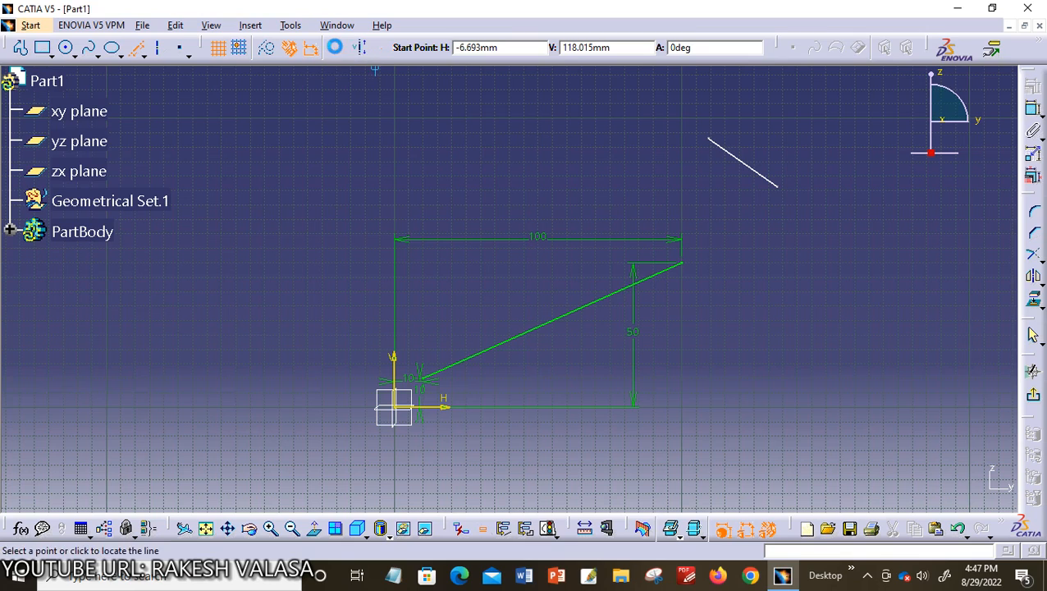
click(433, 189)
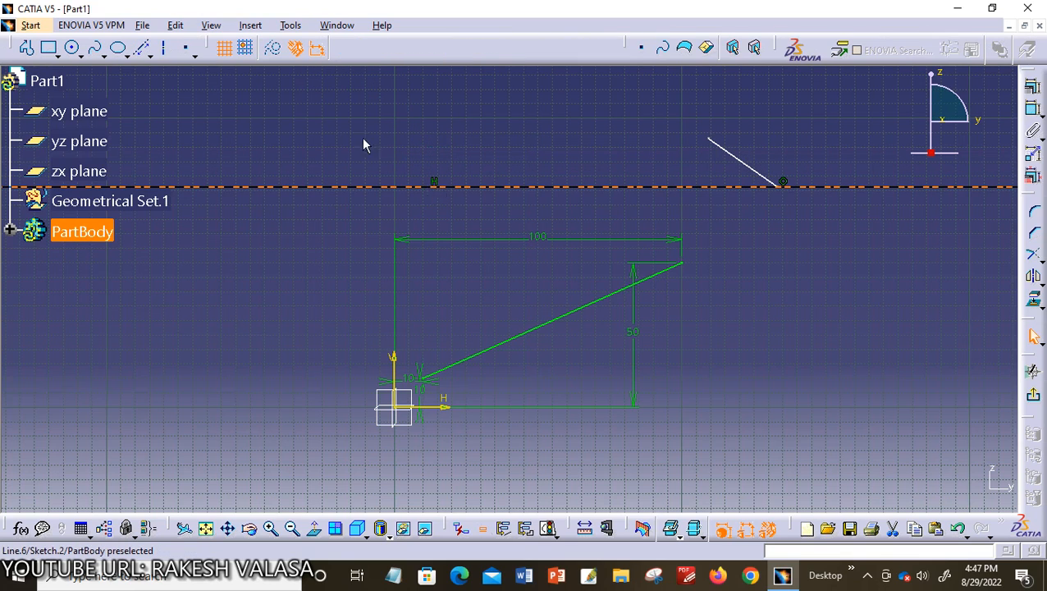
Create a vertical infinite line left of the sketch origin, at about H -35 mm
click(146, 49)
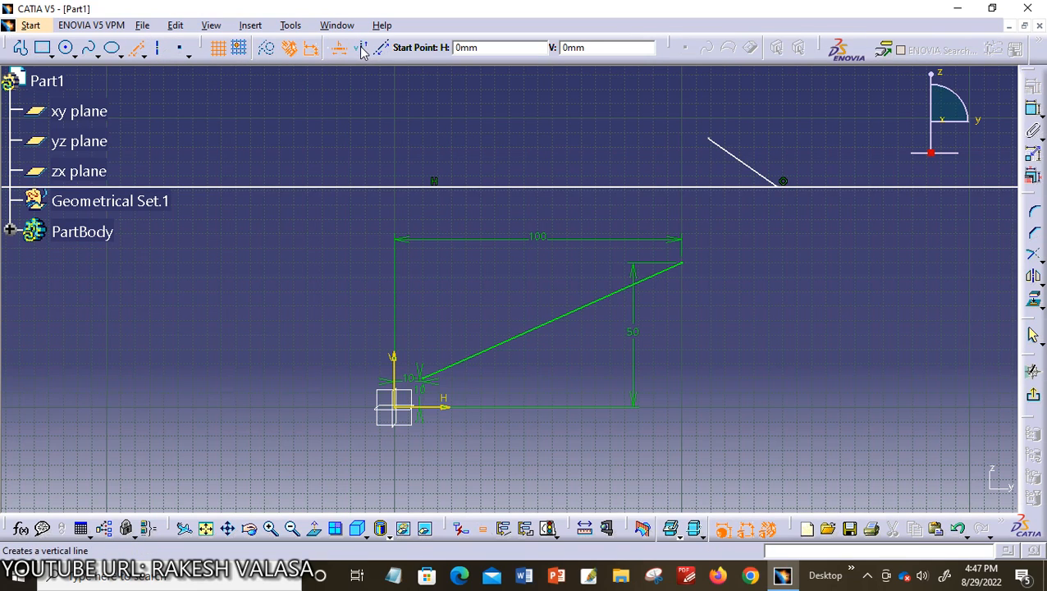
click(365, 49)
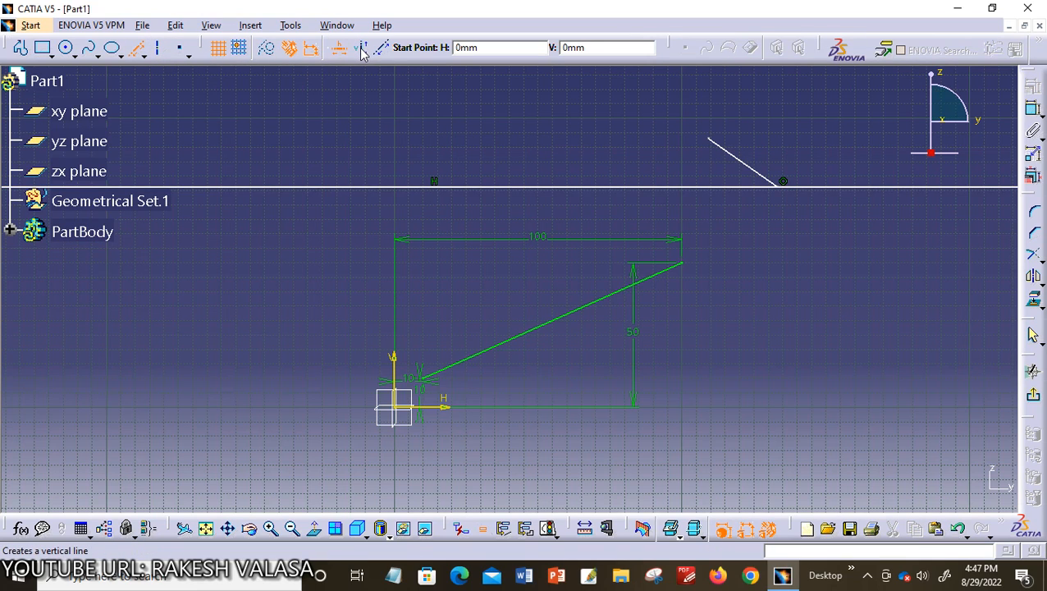
click(294, 133)
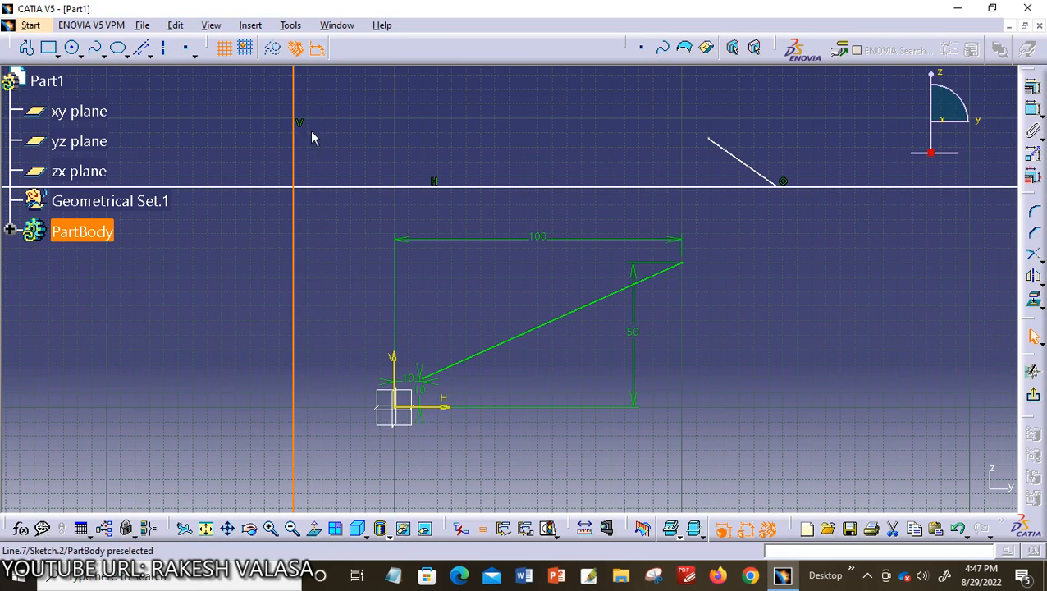
Create a sloping infinite line through two points, starting at about H -14 mm, V 61 mm and rising to the right
click(145, 50)
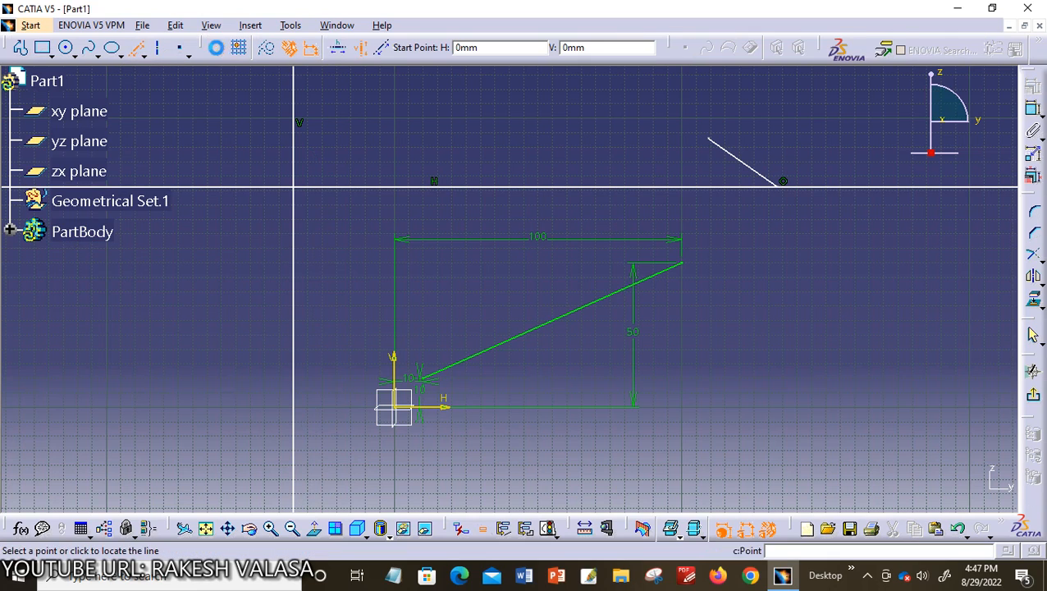
click(383, 50)
click(355, 231)
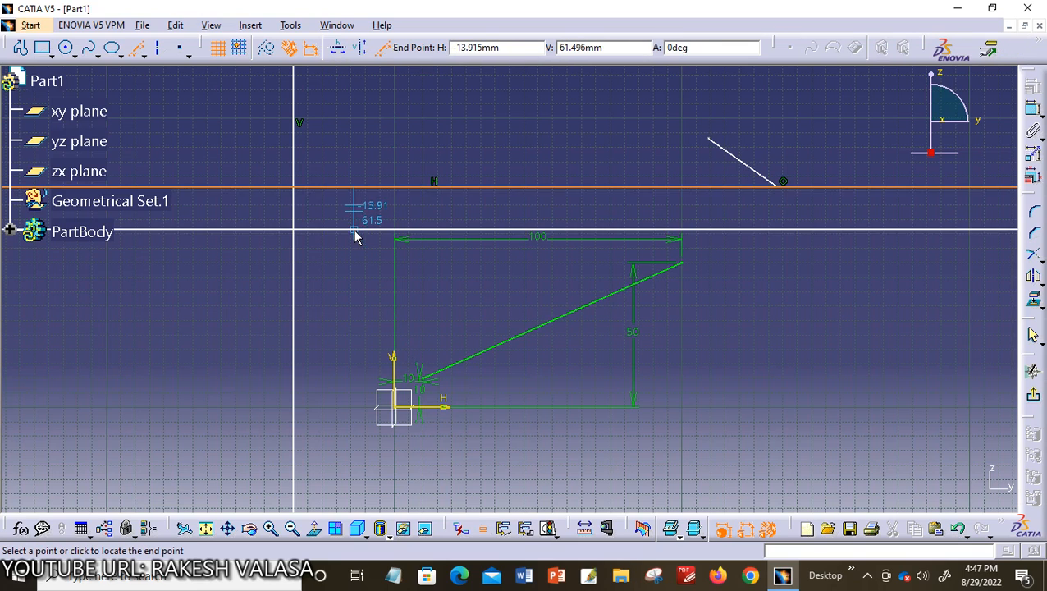
click(448, 148)
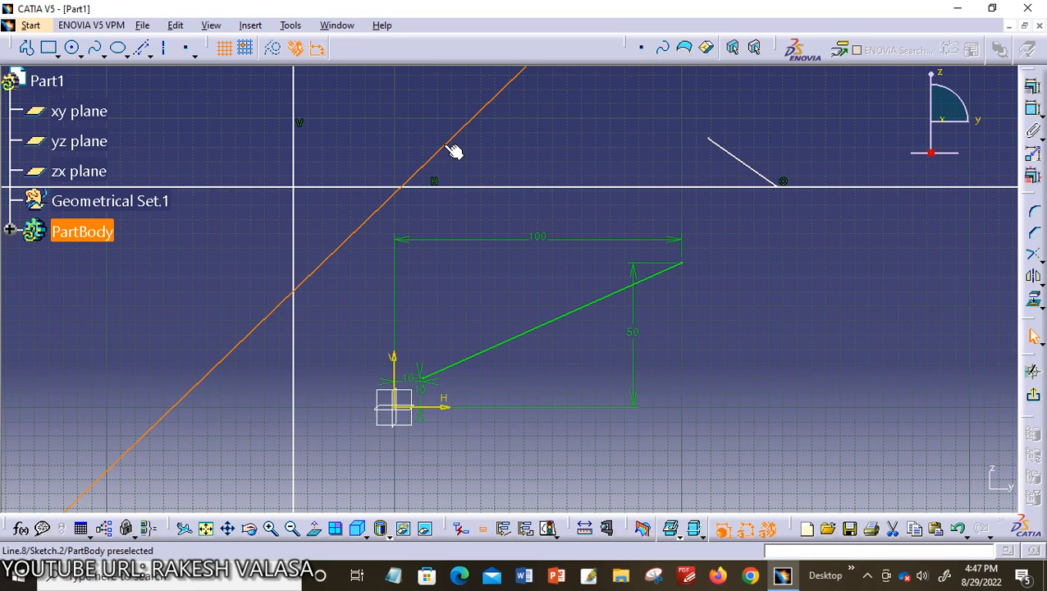
click(454, 151)
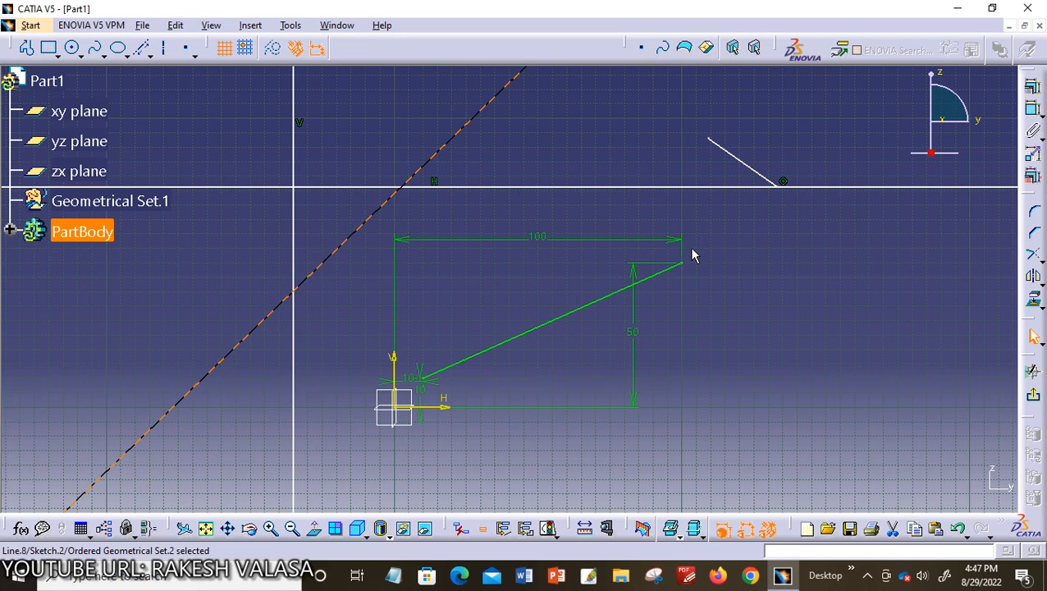
click(798, 300)
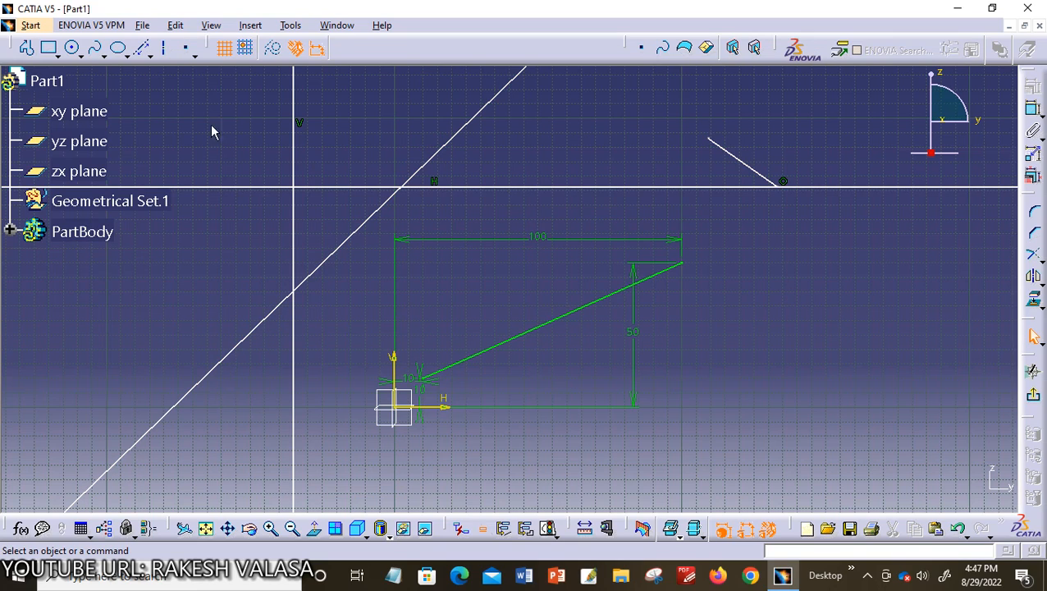
Draw a circle right of the dimensioned line, centred at about H 147 mm, as the first curve for a bi-tangent line
click(150, 55)
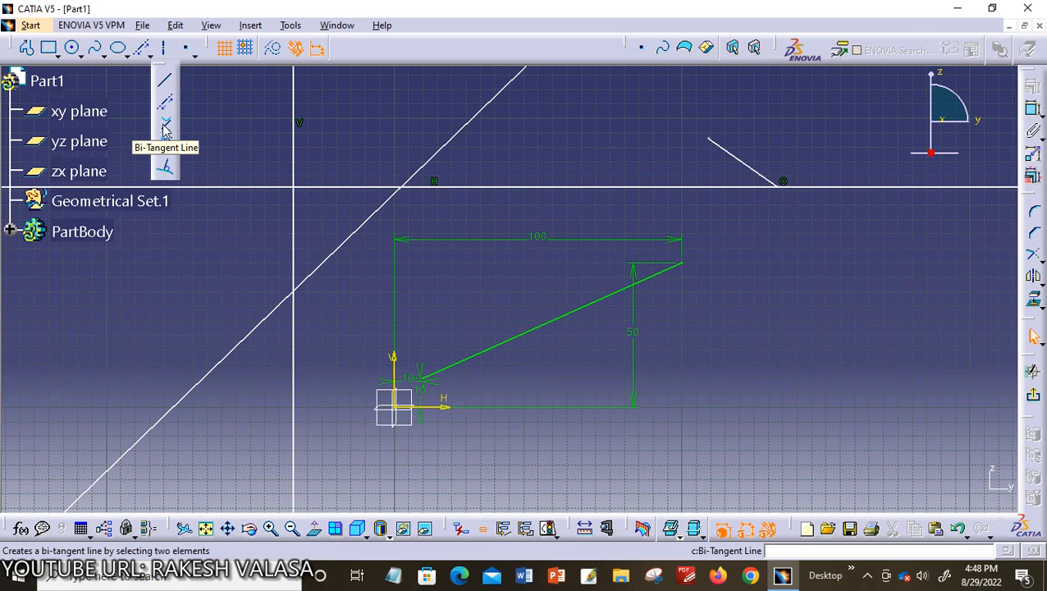
click(164, 127)
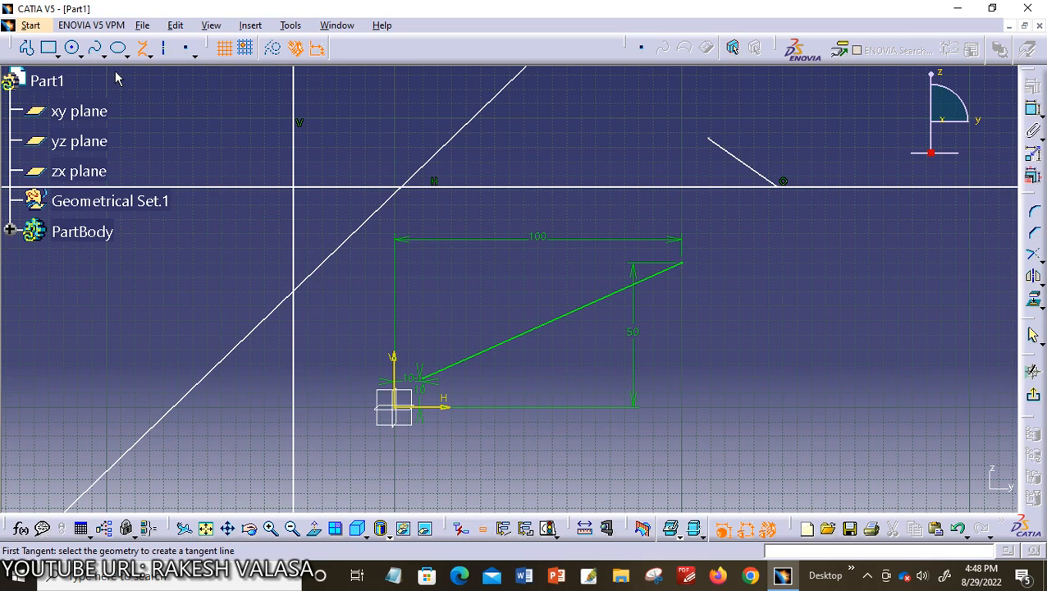
click(71, 48)
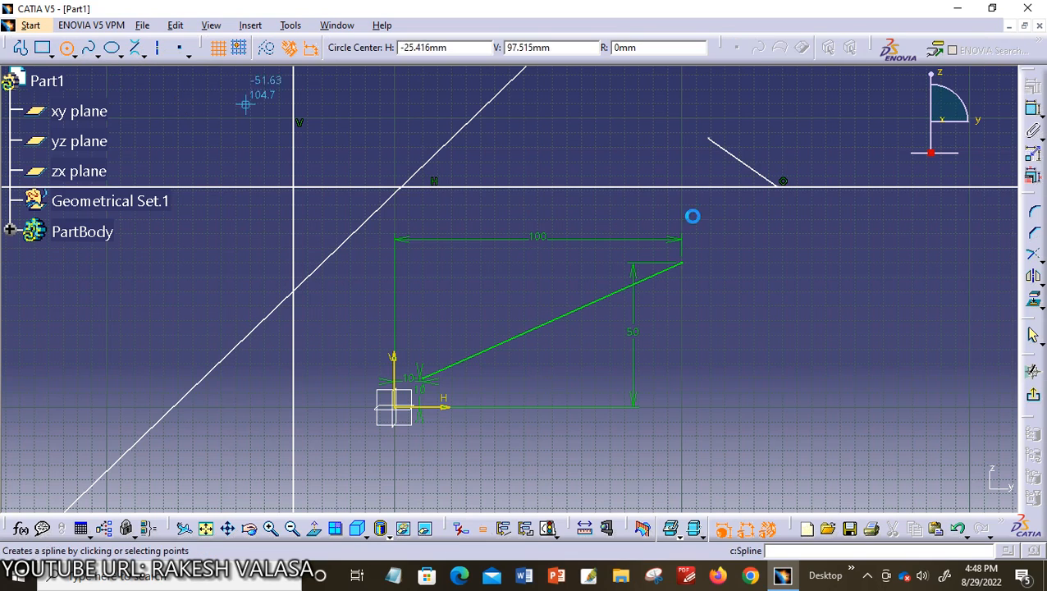
click(816, 306)
click(858, 341)
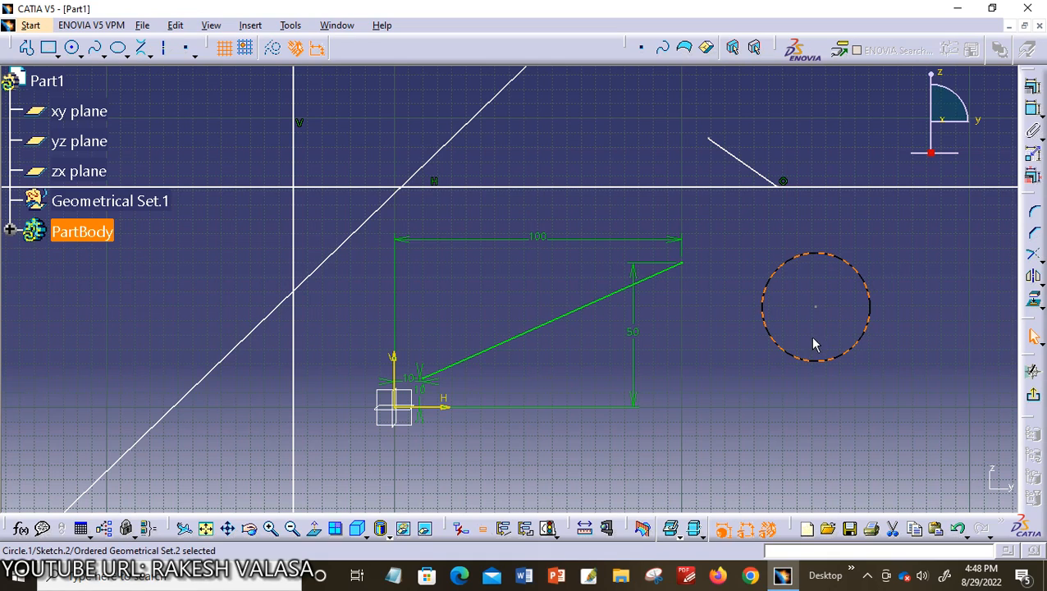
Draw an ellipse below the dimensioned line with a horizontal major axis and a major radius of about 27 mm
click(119, 54)
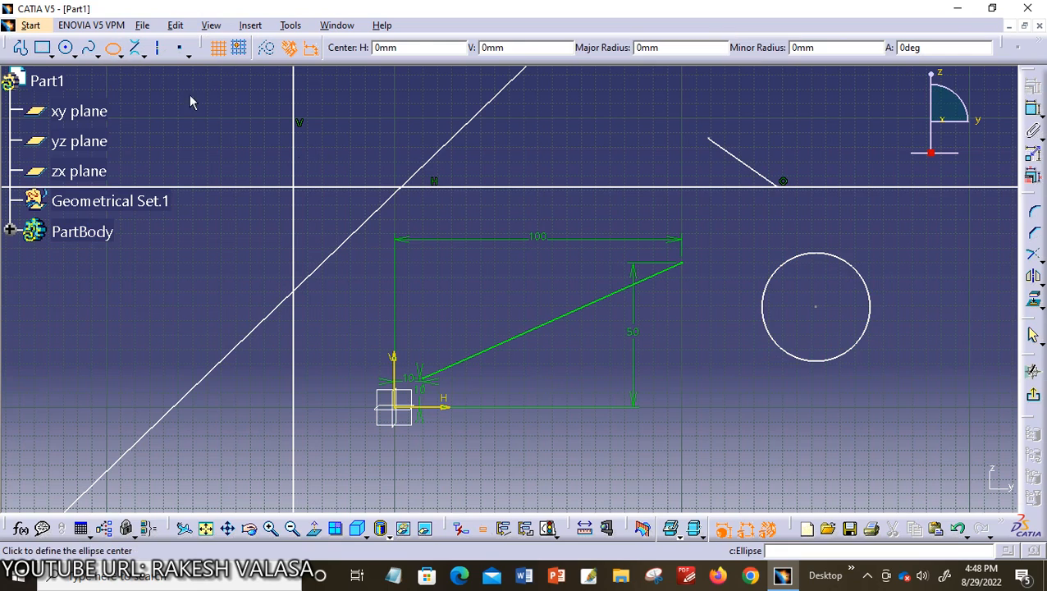
click(671, 438)
click(749, 438)
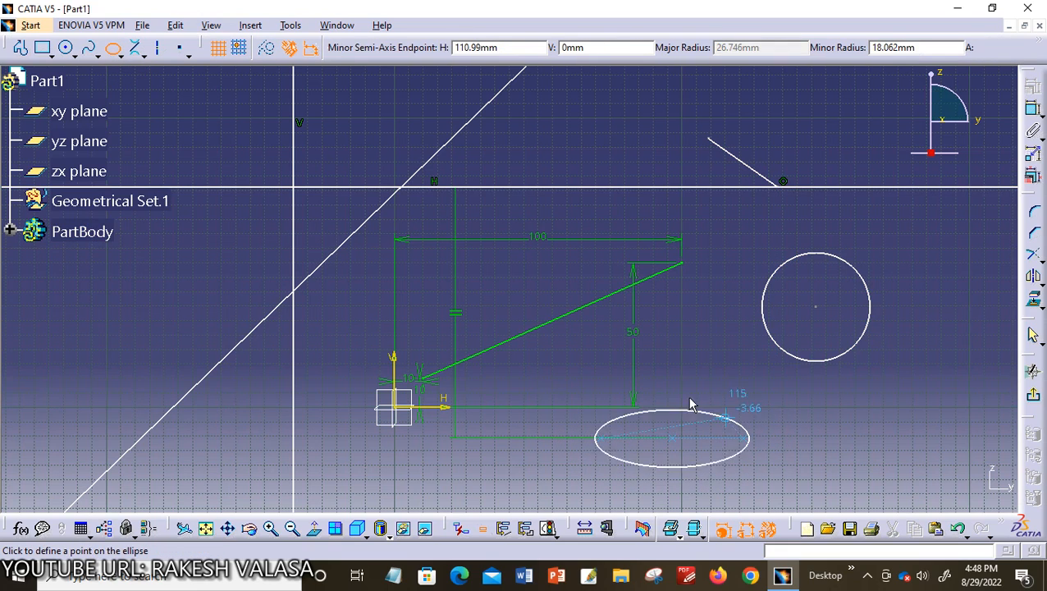
click(689, 398)
click(791, 399)
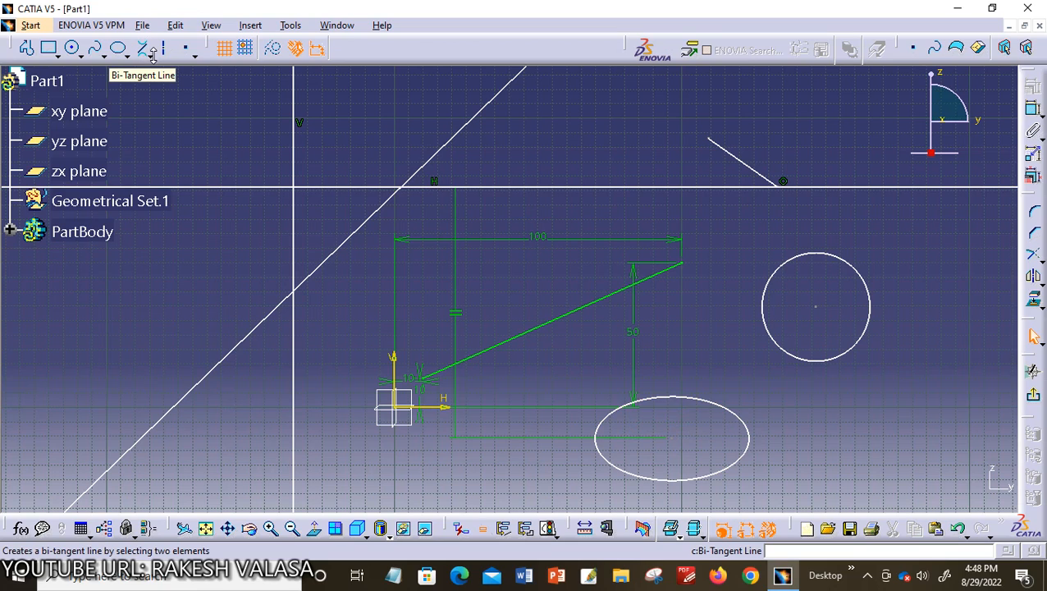
Create a bi-tangent line between the lower side of the circle and the upper side of the ellipse
click(149, 56)
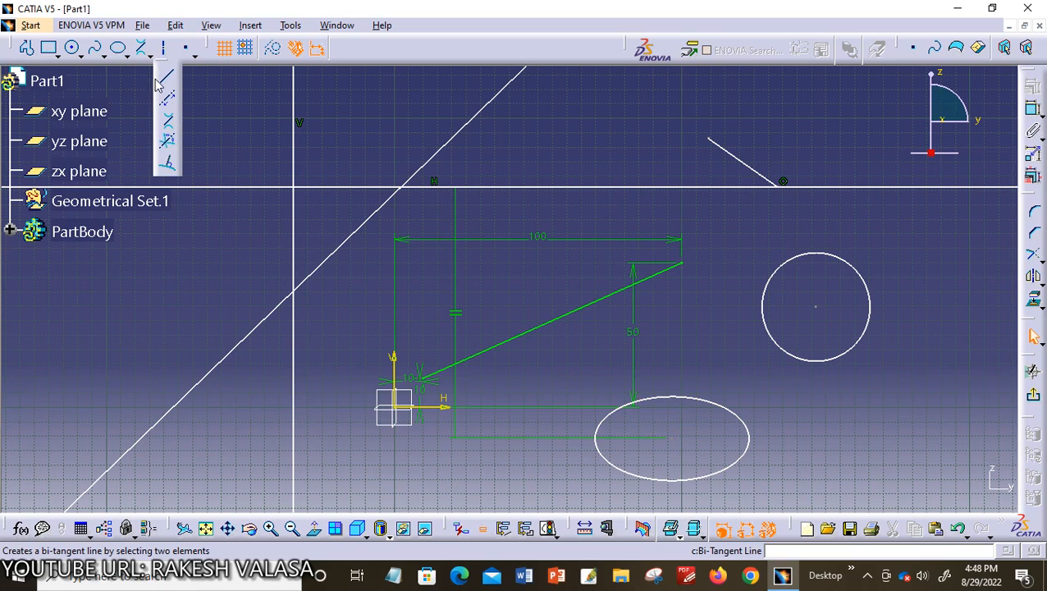
click(169, 124)
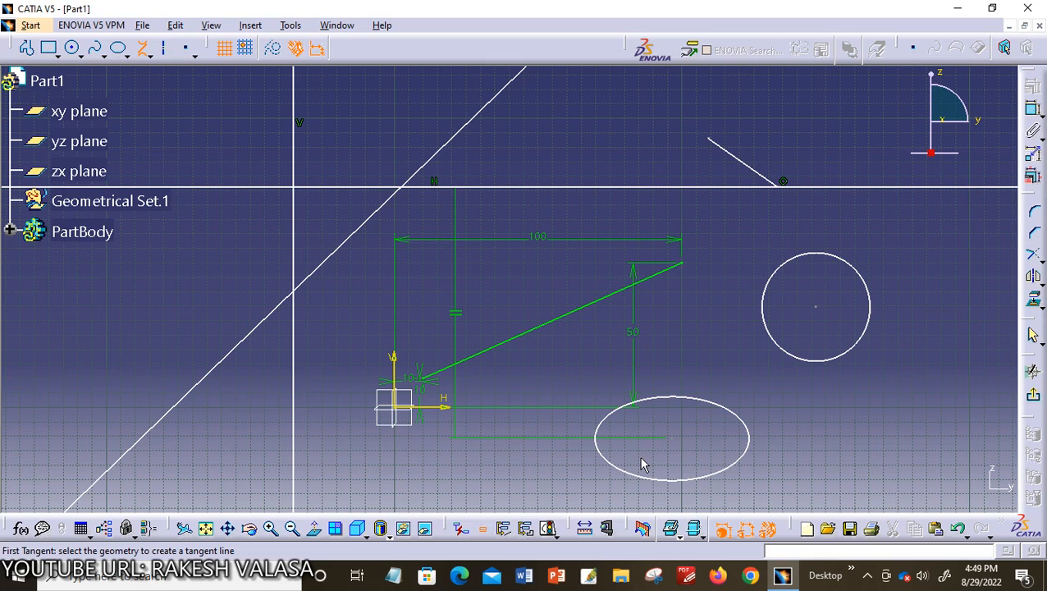
click(807, 366)
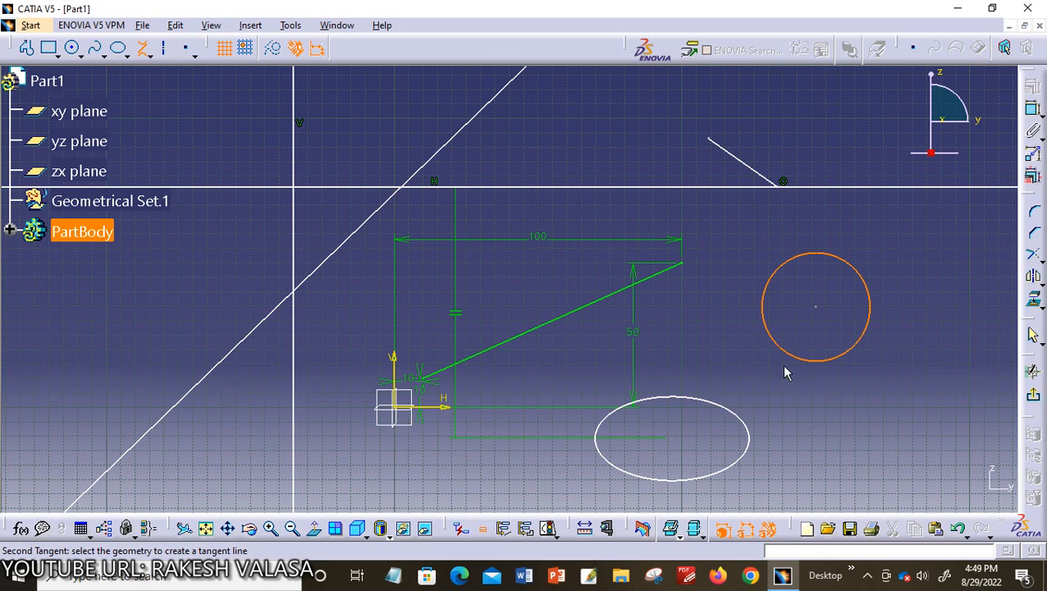
click(722, 411)
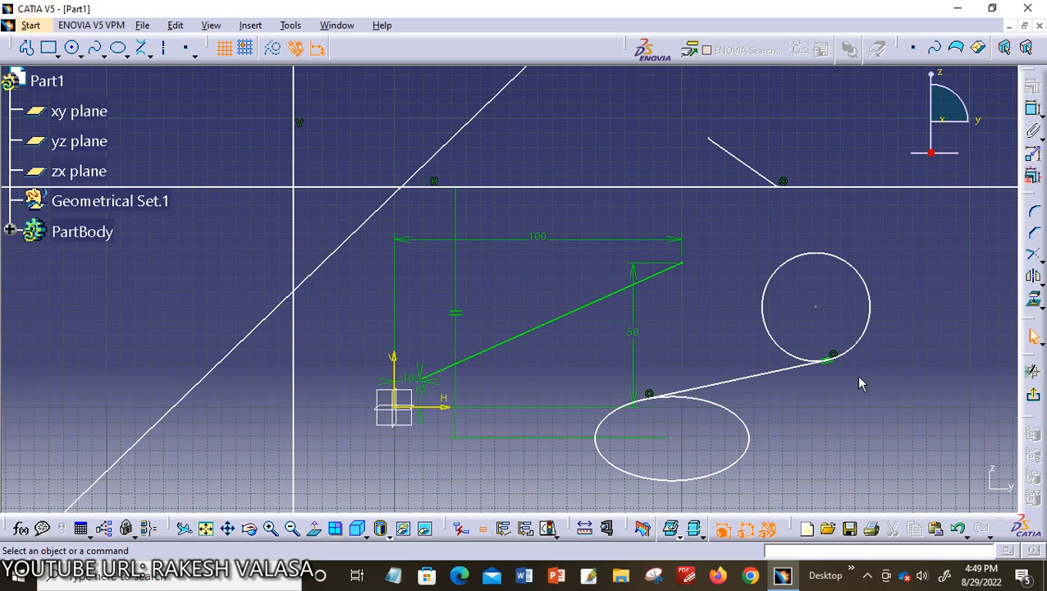
click(251, 25)
mouse_move(291, 90)
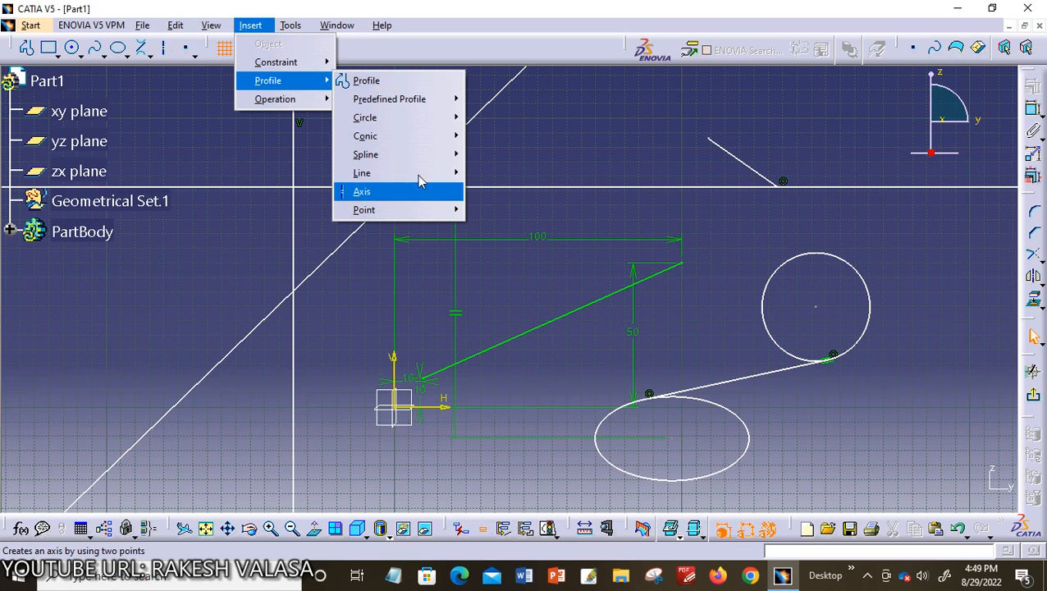
mouse_move(402, 173)
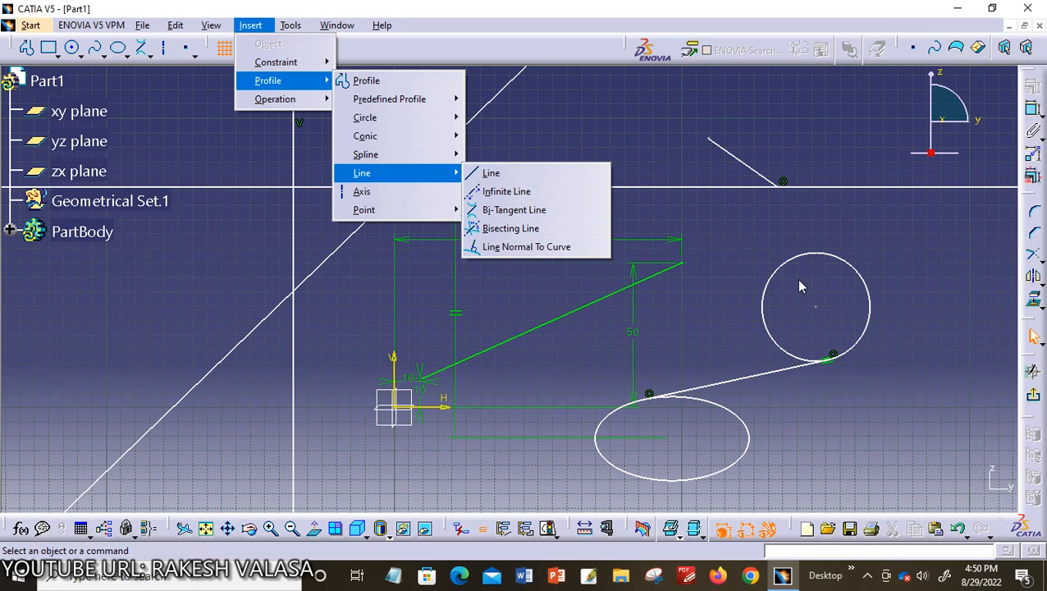
click(934, 281)
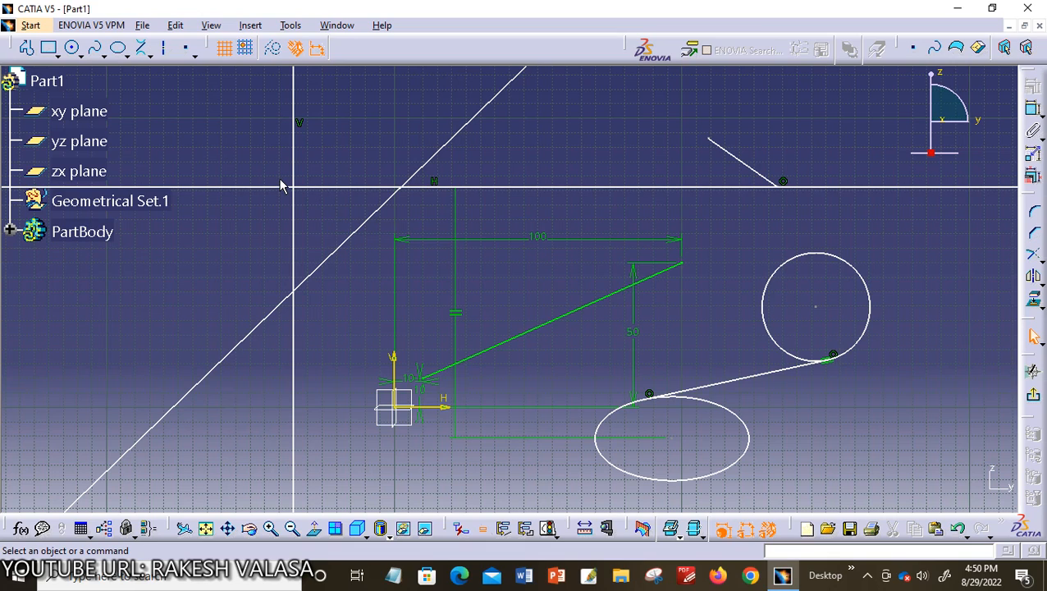
Draw a line sloping down to the right so that it crosses the bi-tangent line between the circle and the ellipse
click(151, 55)
click(163, 78)
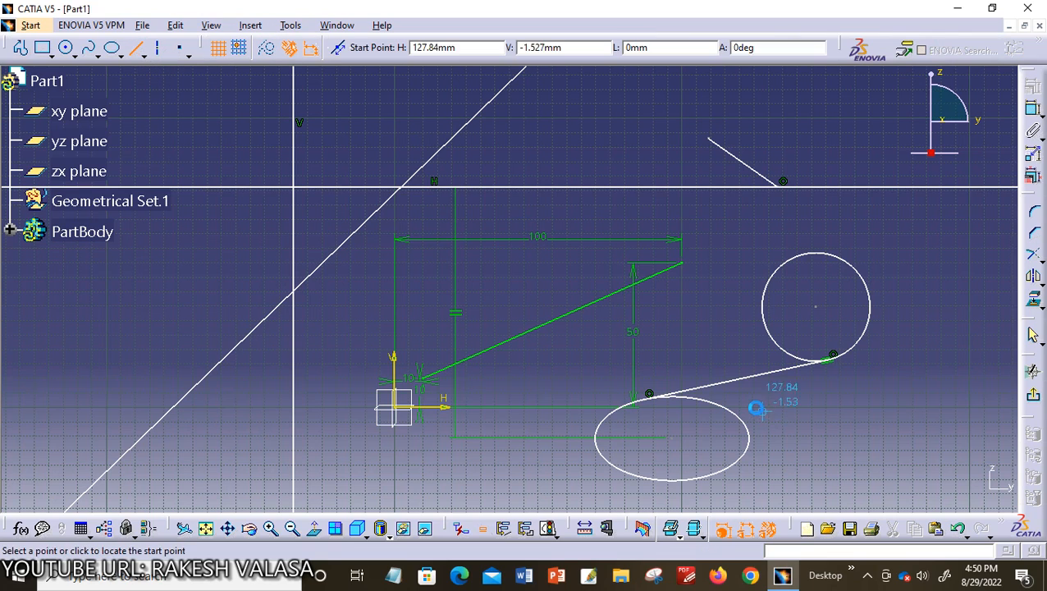
click(691, 366)
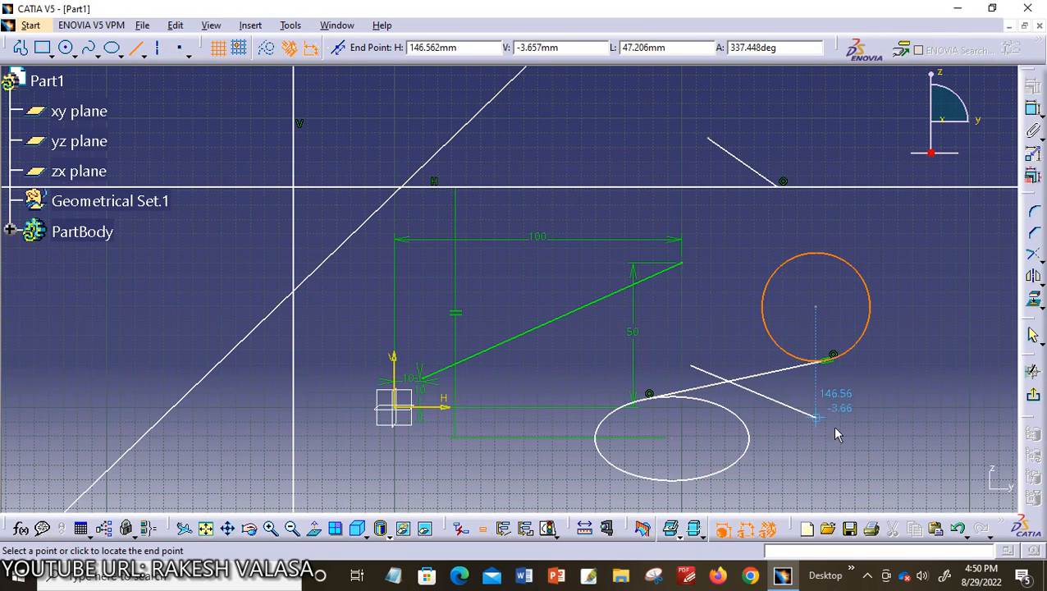
click(871, 470)
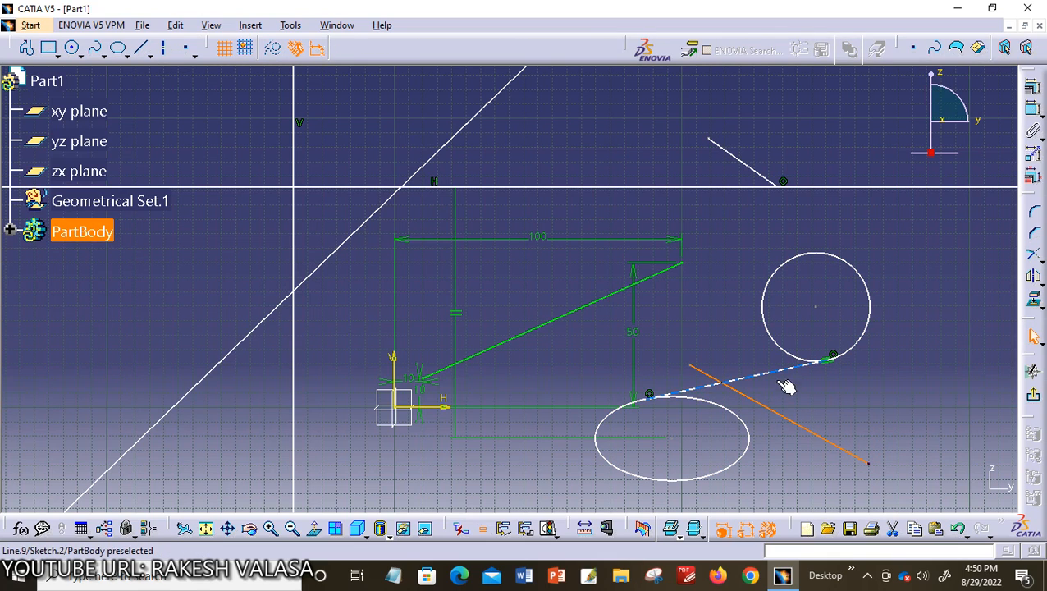
click(886, 417)
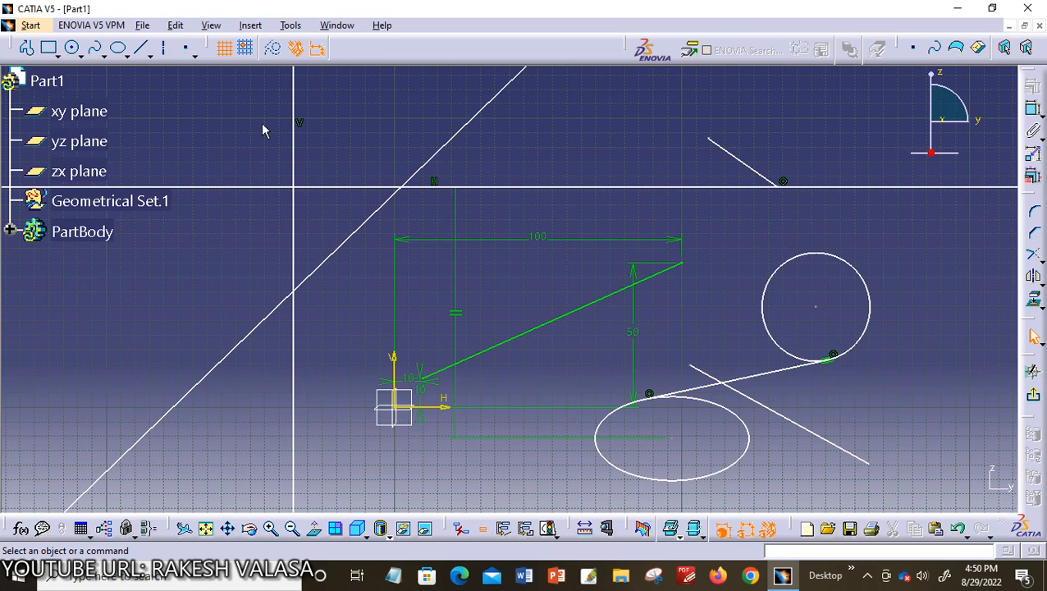
Create an infinite bisecting line between the bi-tangent line and the sloping line that crosses it
click(149, 55)
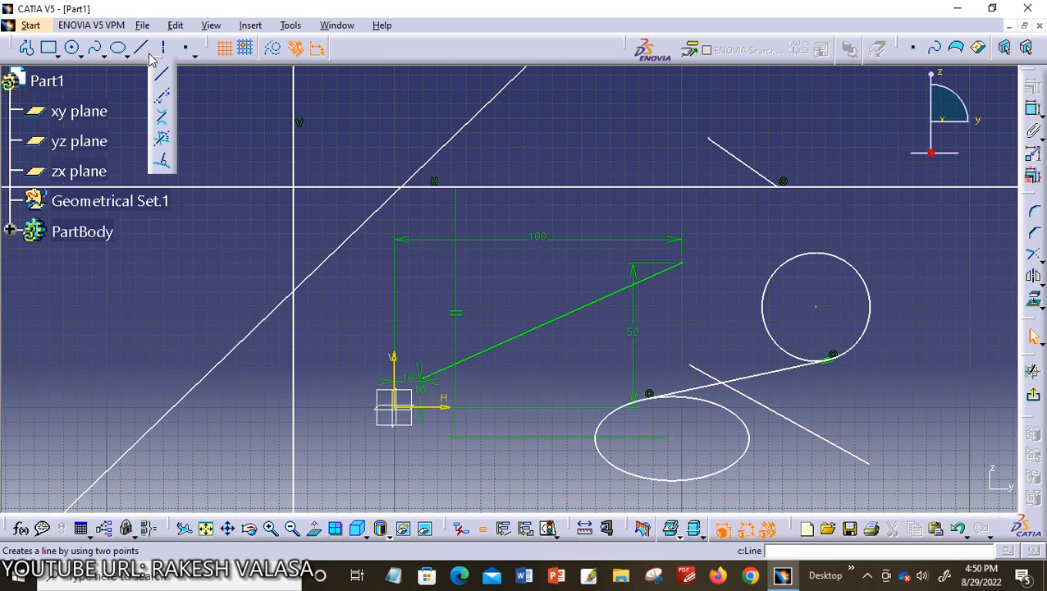
click(163, 143)
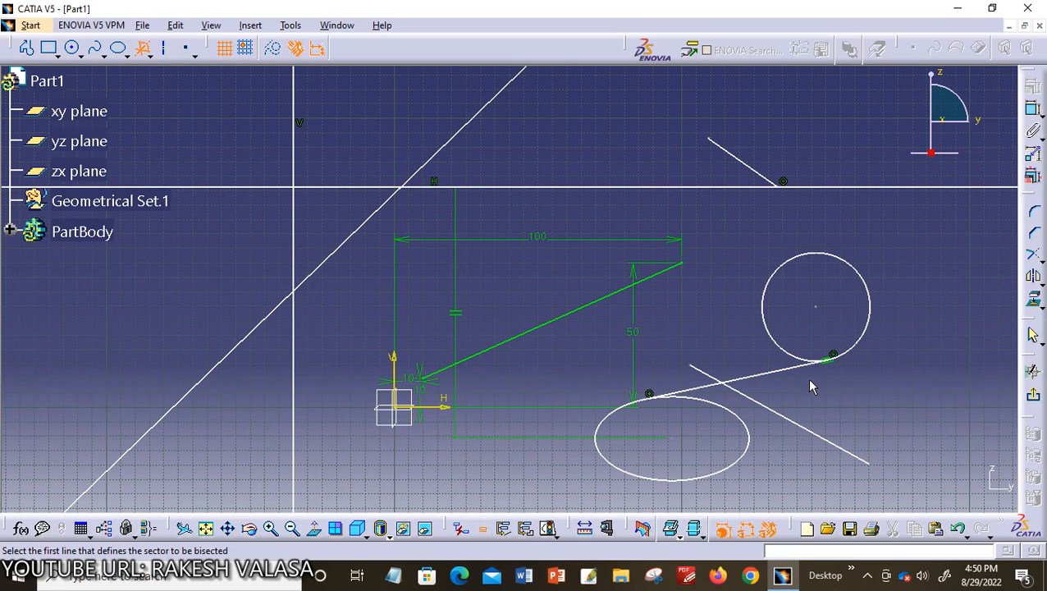
click(751, 377)
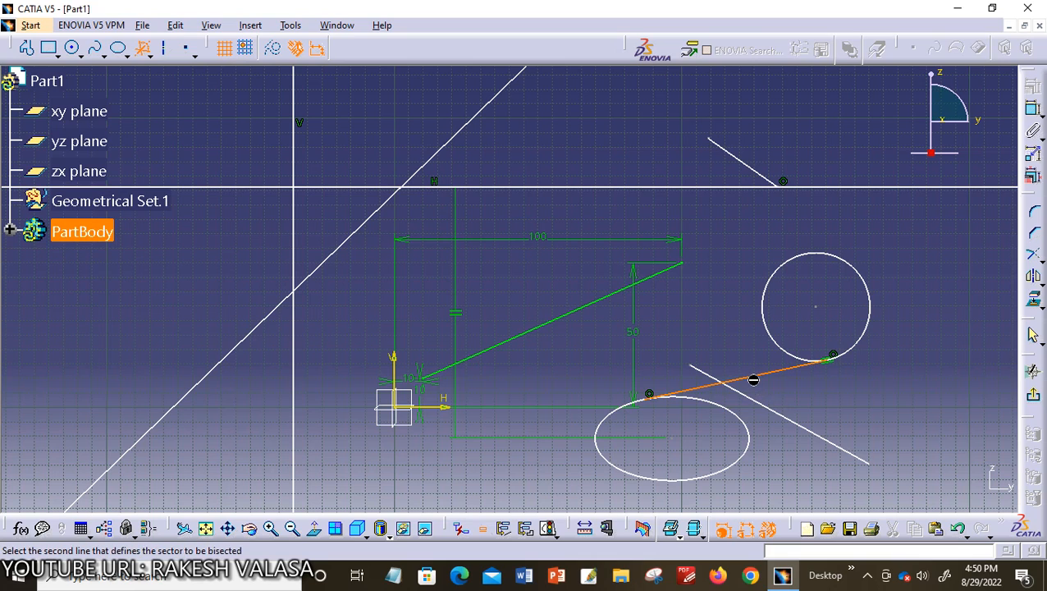
click(802, 412)
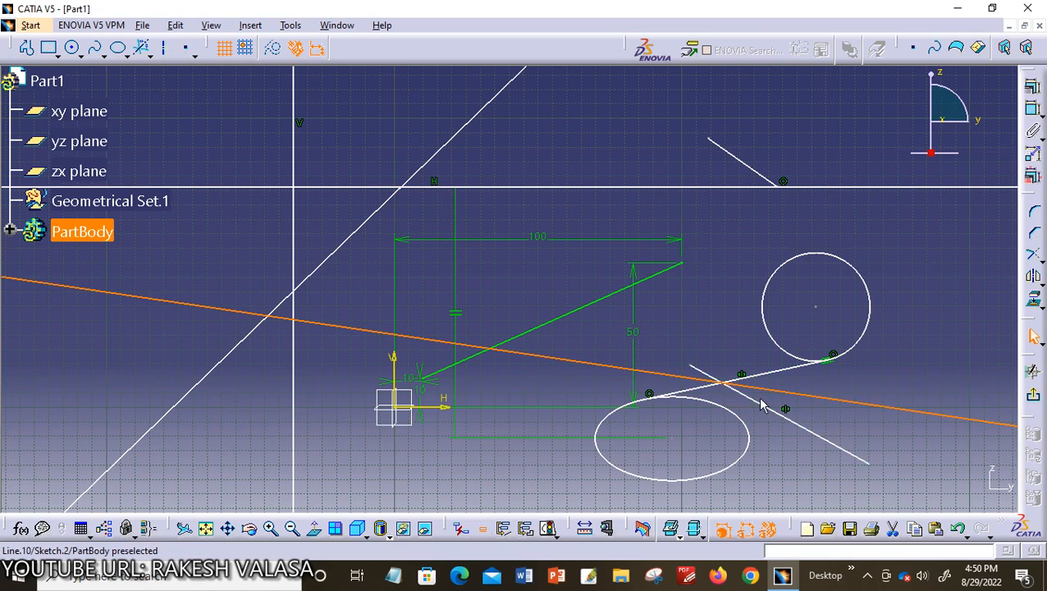
click(761, 404)
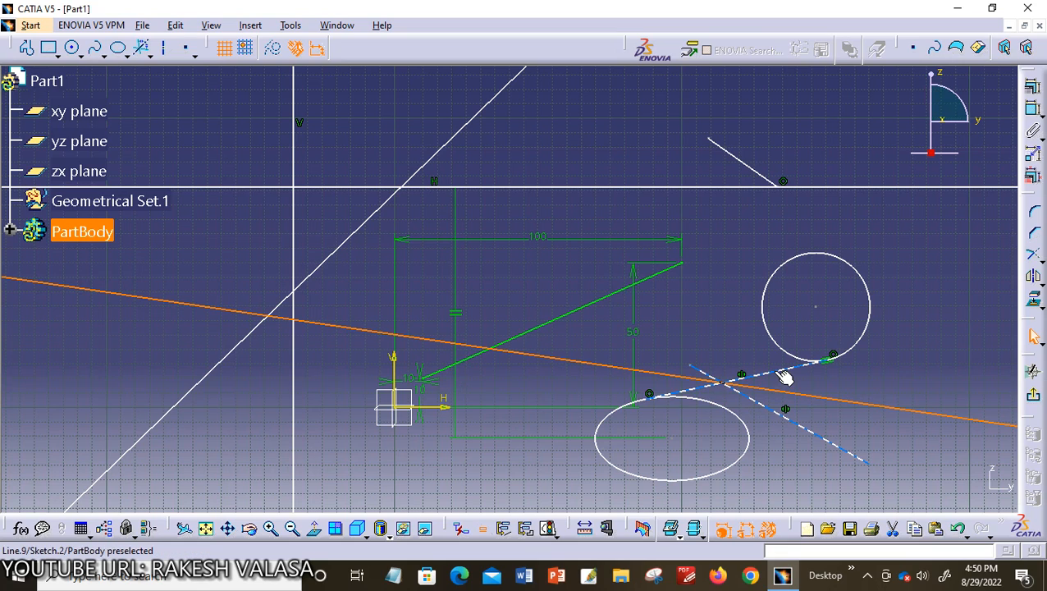
click(900, 374)
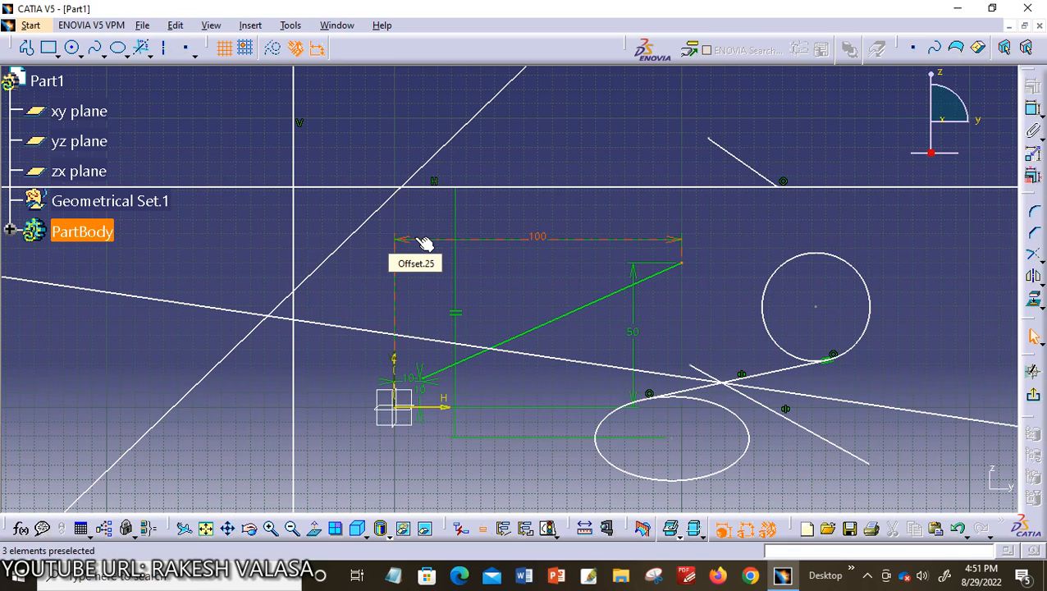
Create a line normal to the circle from its upper left side, about 56 mm long, ending at about H 122 mm, V 105 mm
click(250, 26)
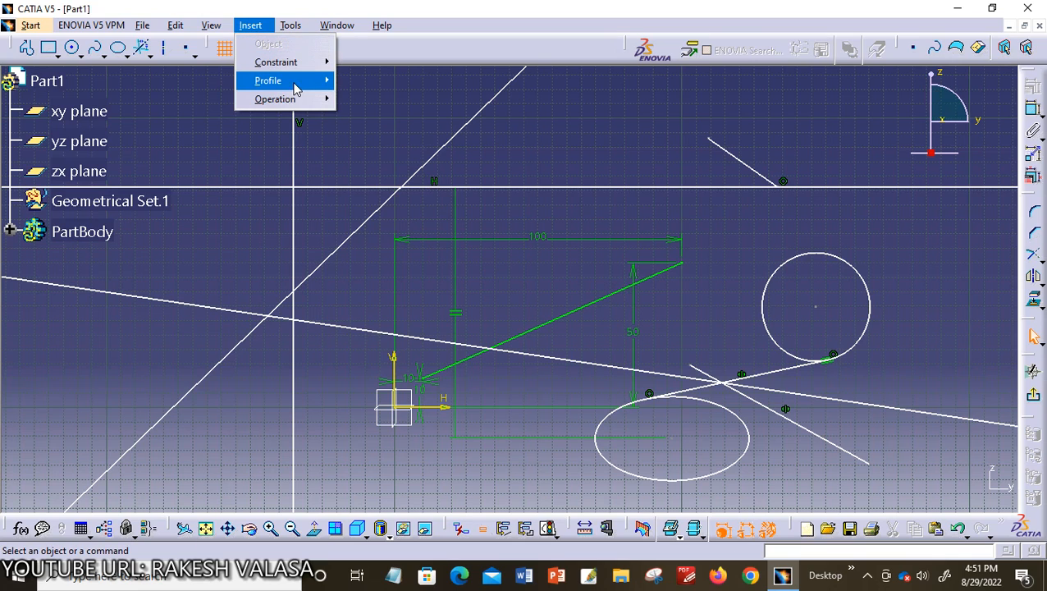
mouse_move(320, 81)
mouse_move(428, 177)
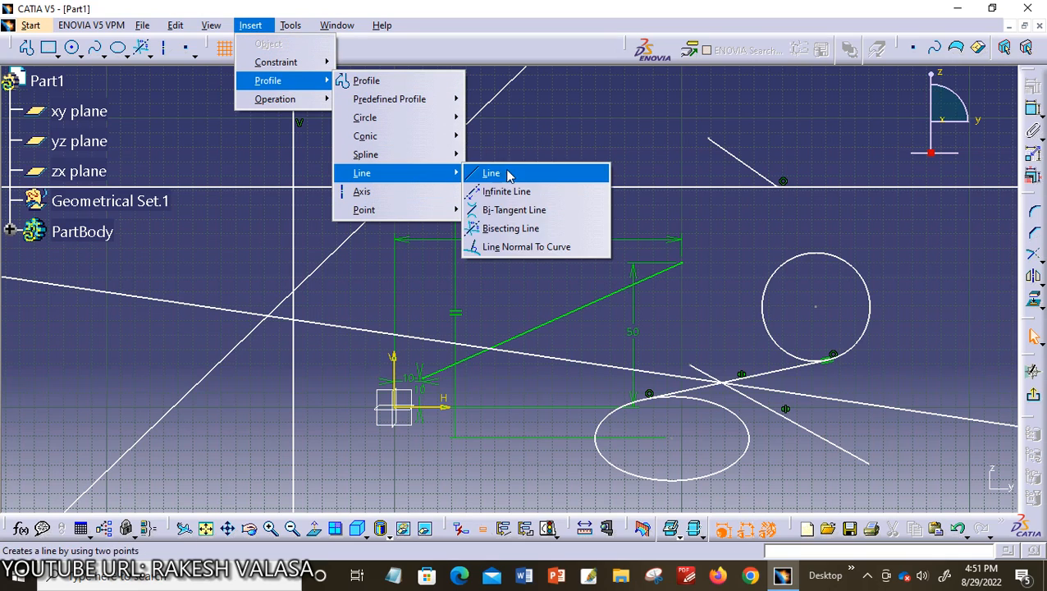
click(548, 252)
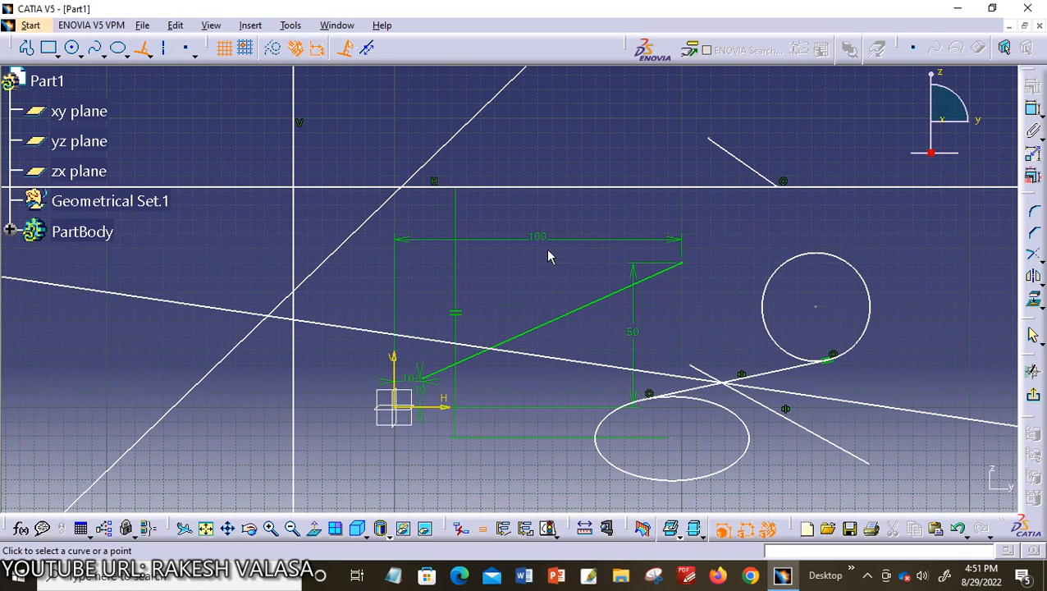
click(807, 261)
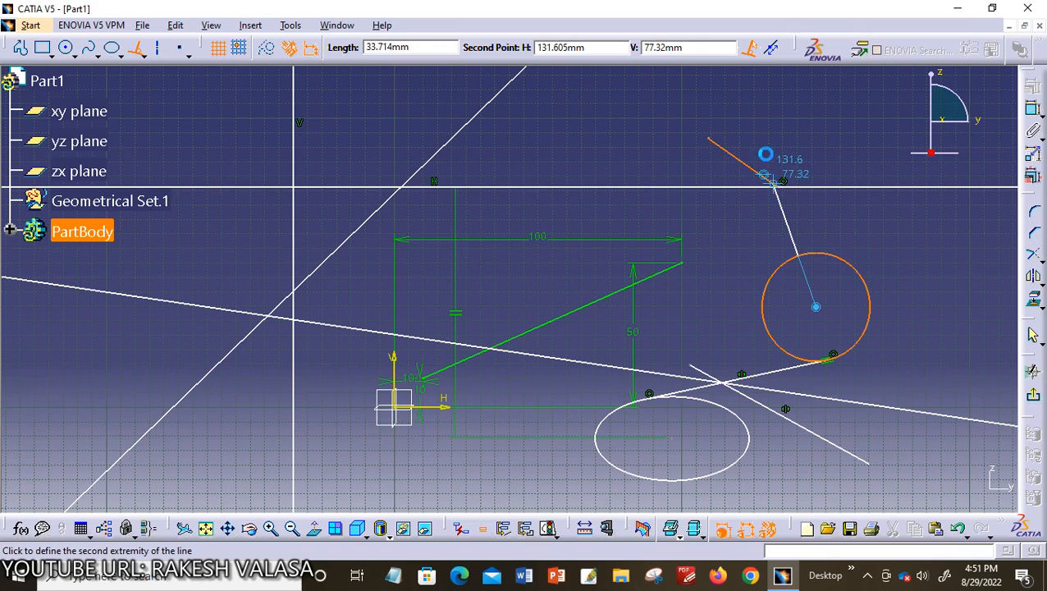
click(757, 101)
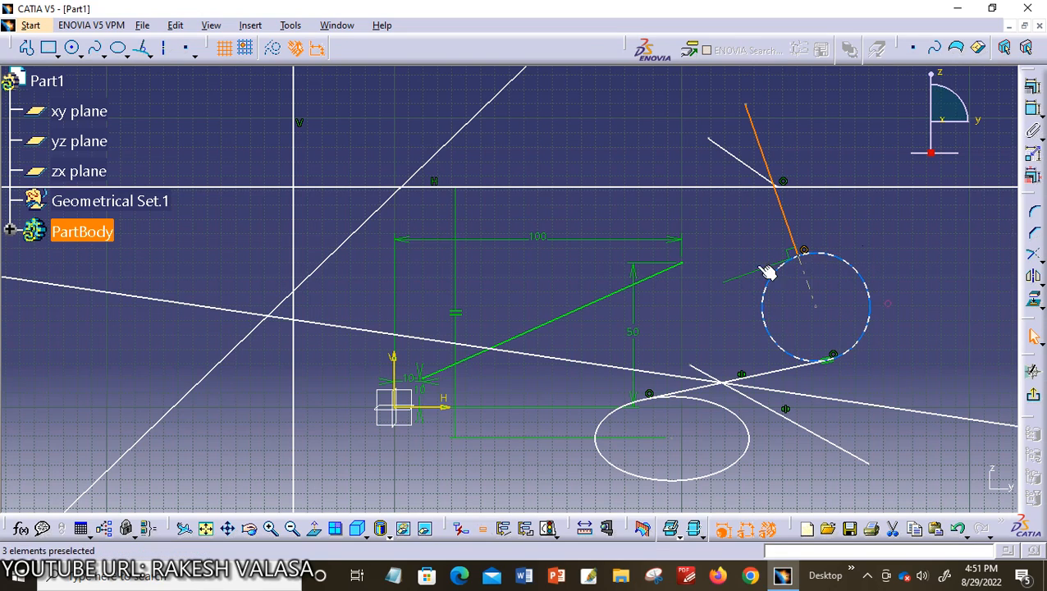
click(819, 361)
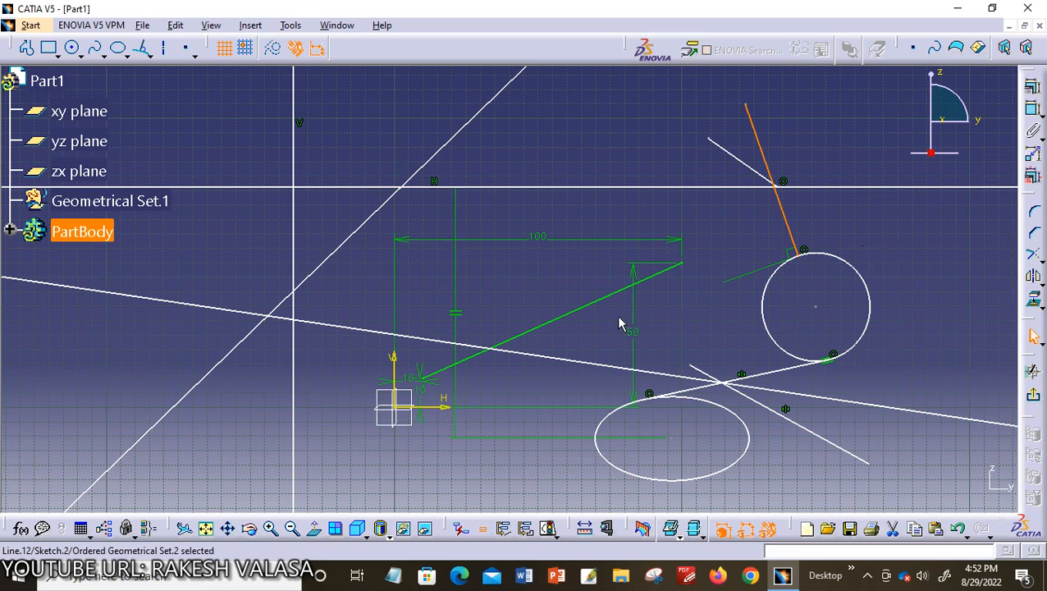
Draw an axis about 69 mm long parallel to the bisecting line, ending near H -8 mm, V 102 mm, without converting the selected normal line
click(188, 48)
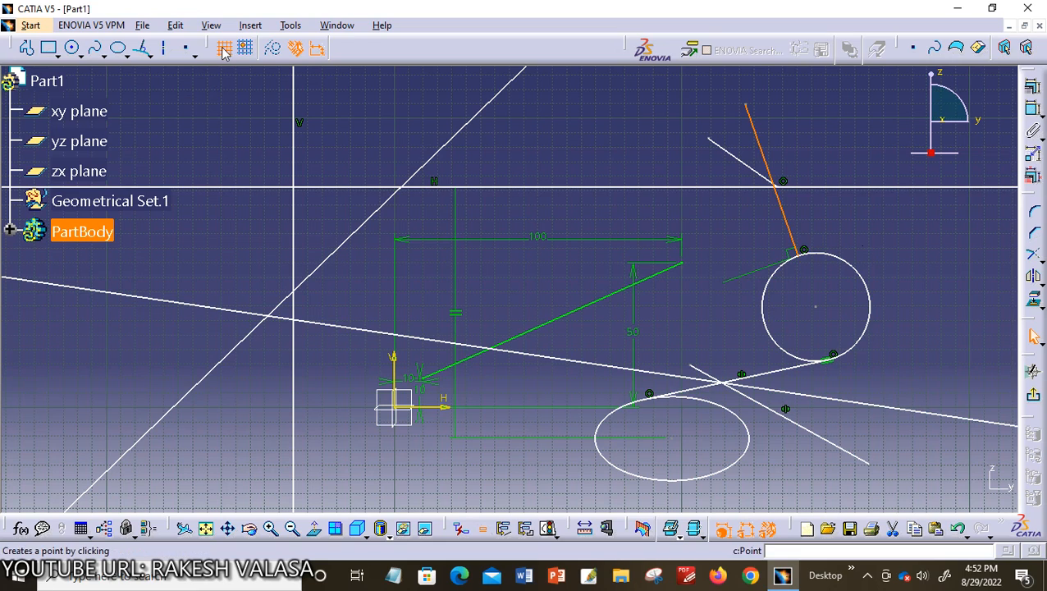
click(260, 29)
mouse_move(302, 89)
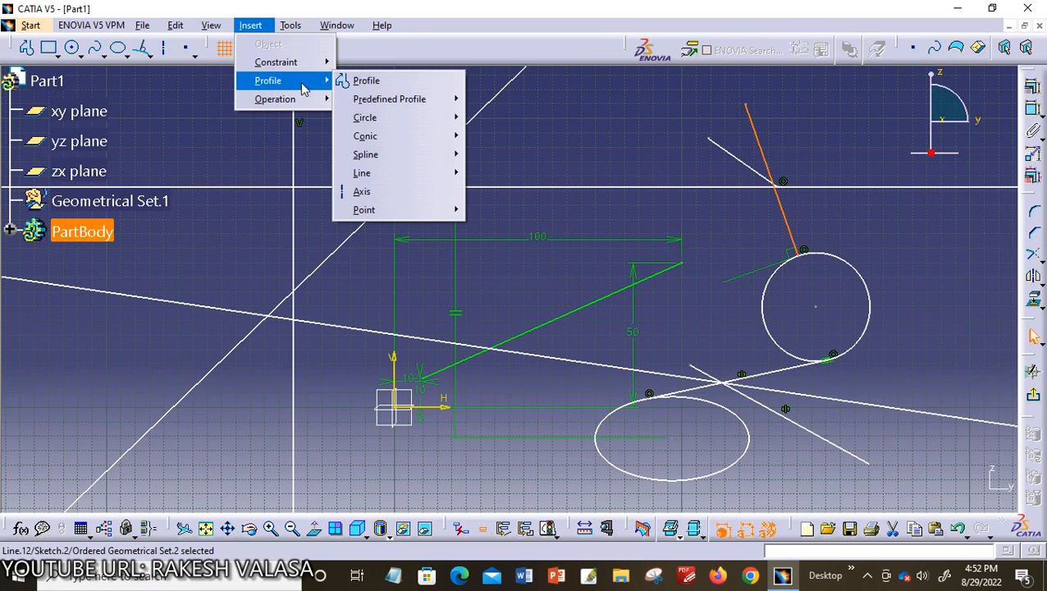
click(417, 199)
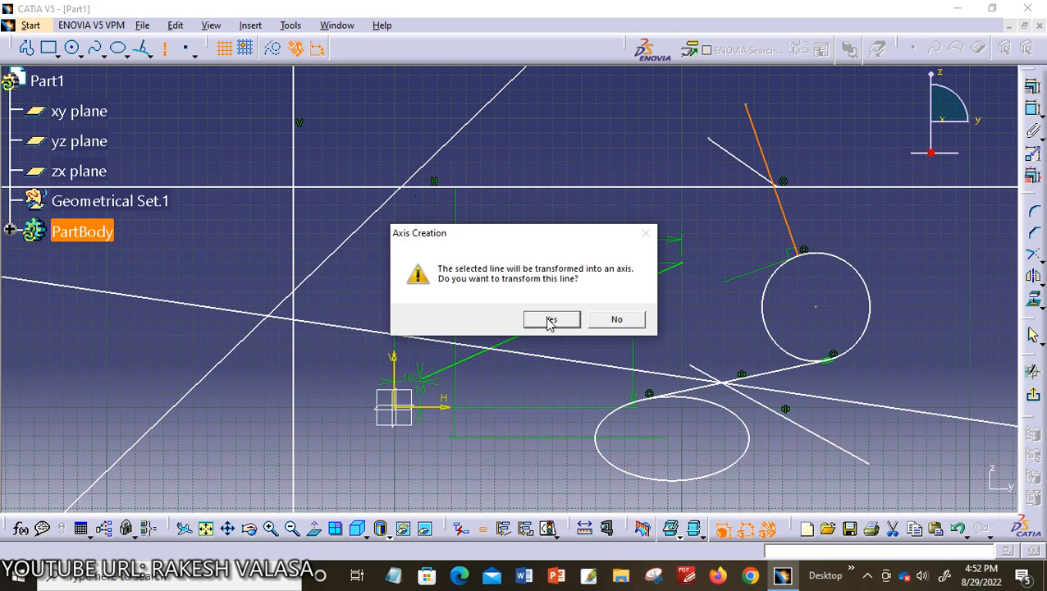
click(614, 320)
click(564, 138)
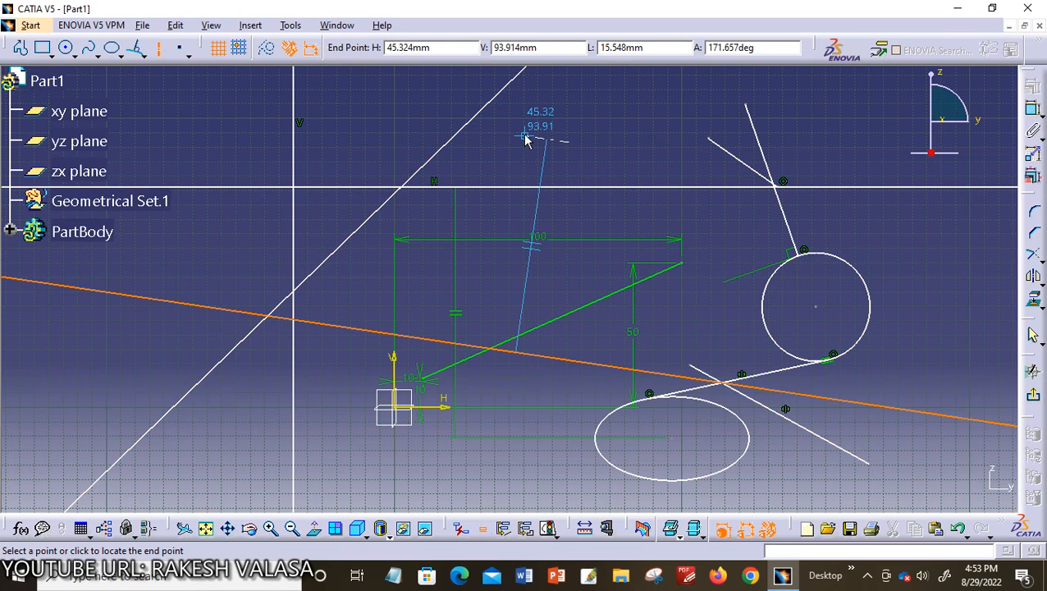
click(367, 116)
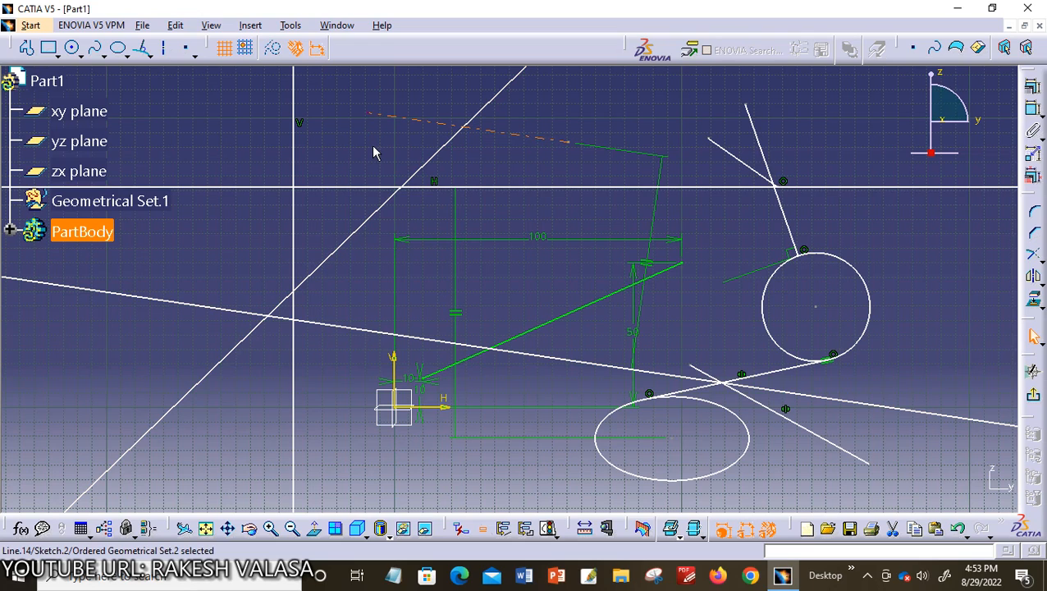
click(370, 149)
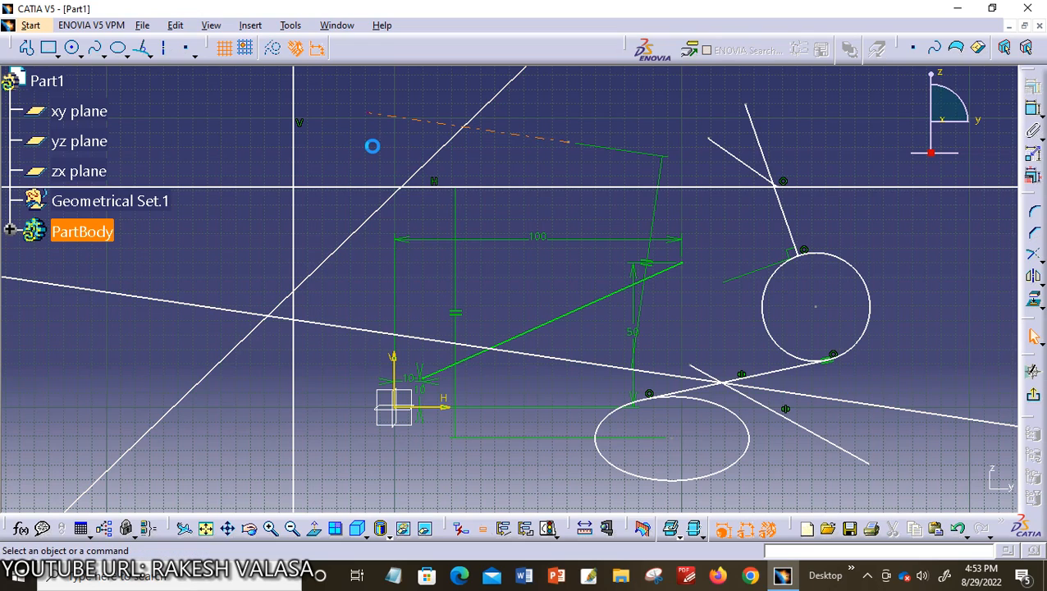
Draw a vertical axis left of the sketch origin, from about H -21 mm, V 8 mm upward past the horizontal infinite line
click(164, 49)
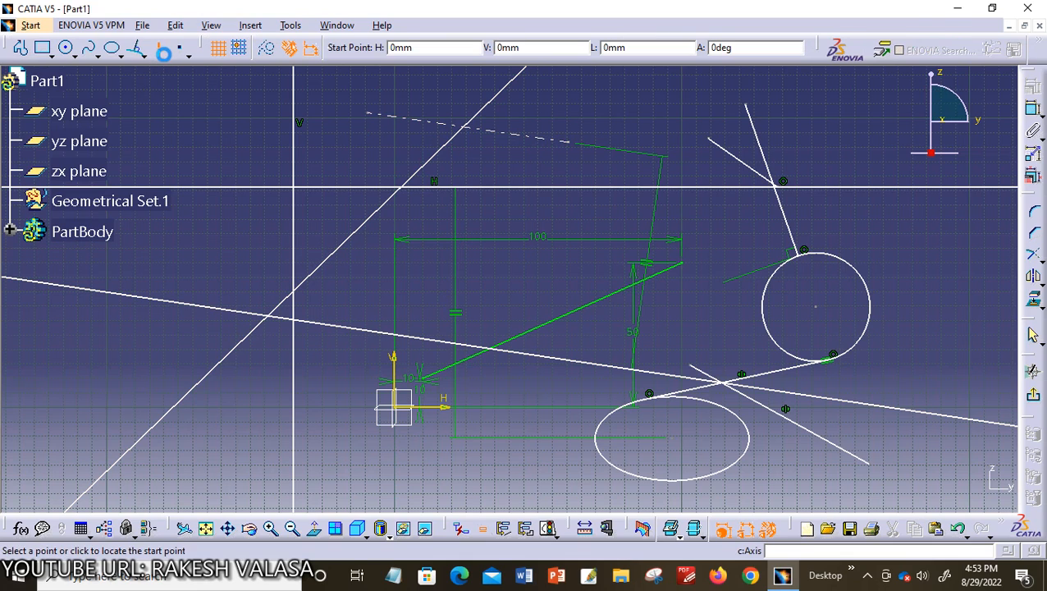
click(336, 382)
click(334, 144)
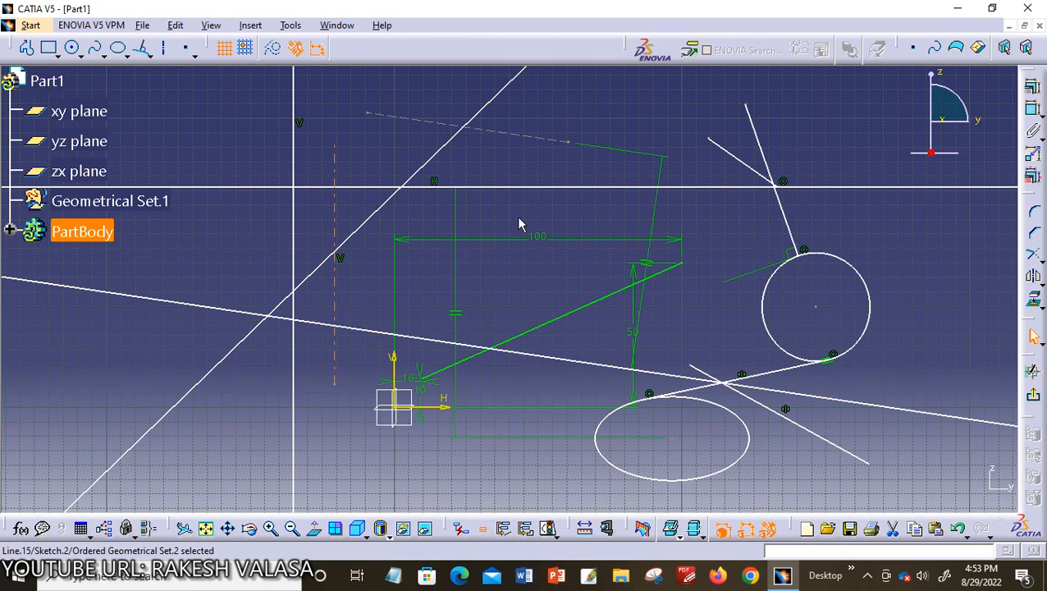
click(534, 206)
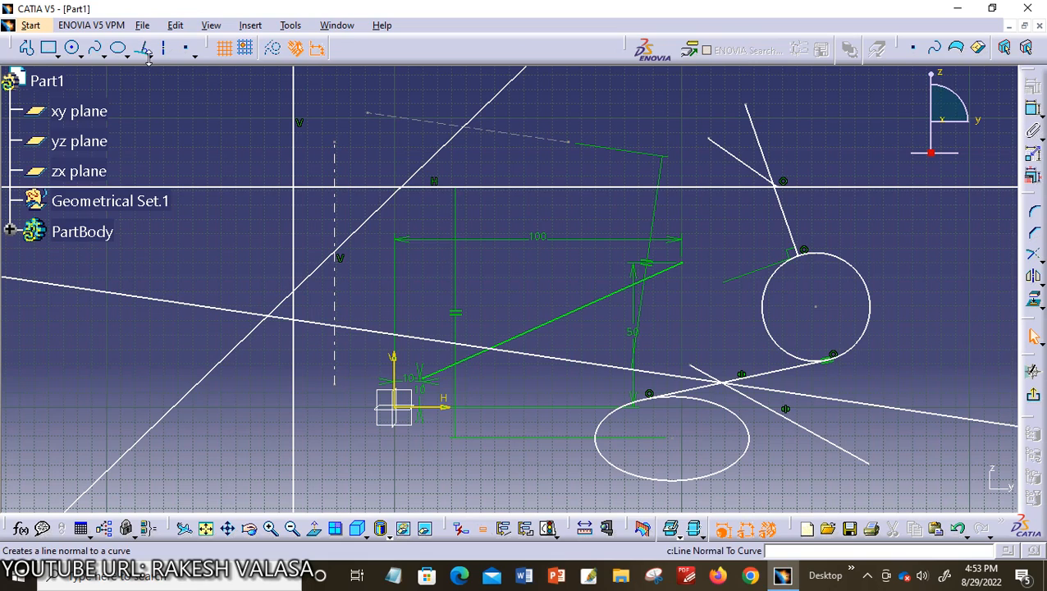
click(249, 26)
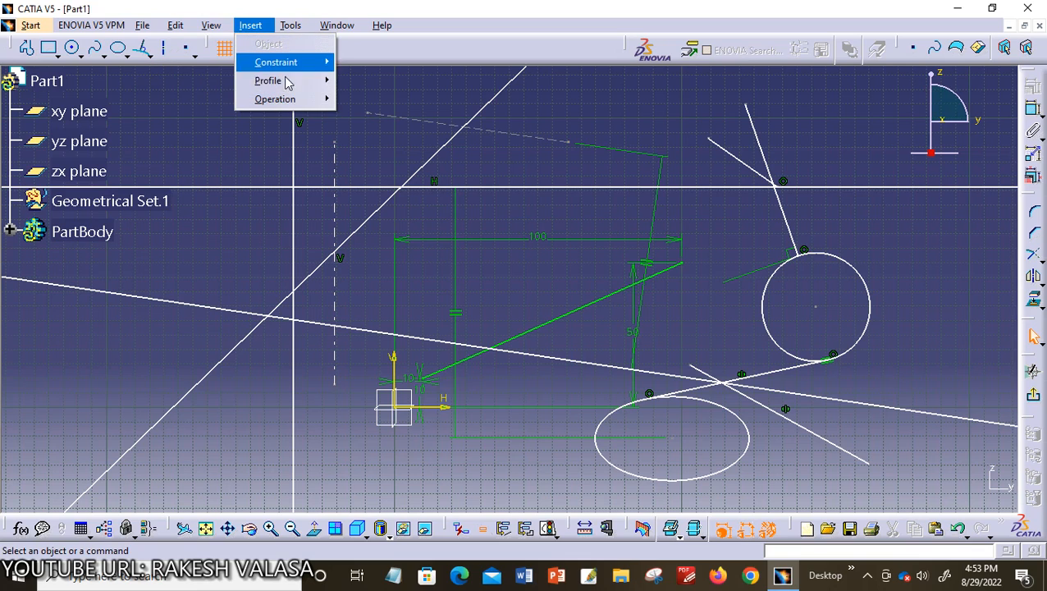
mouse_move(316, 82)
mouse_move(410, 179)
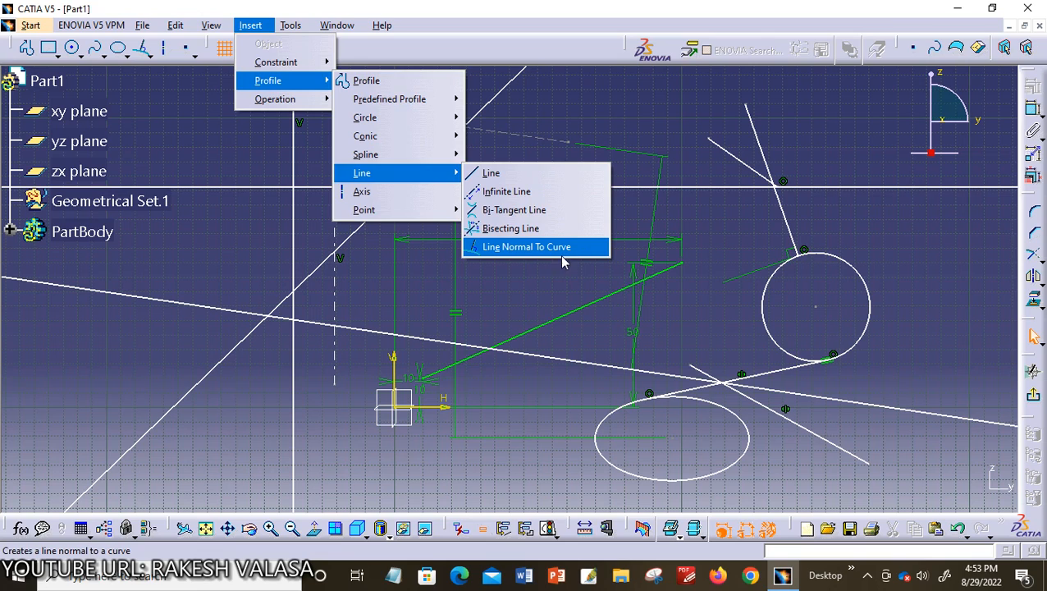
click(661, 126)
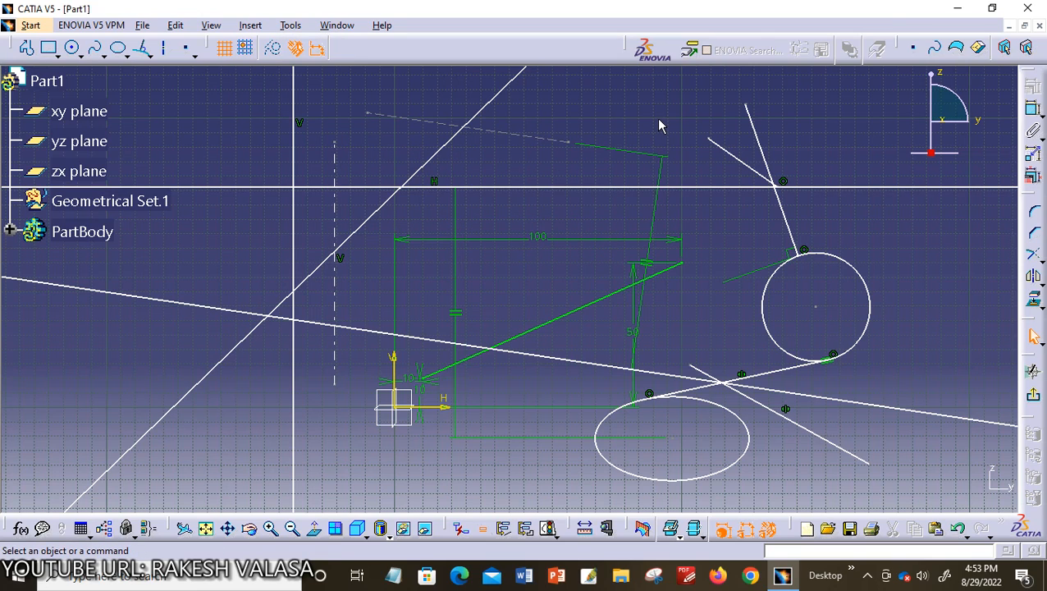